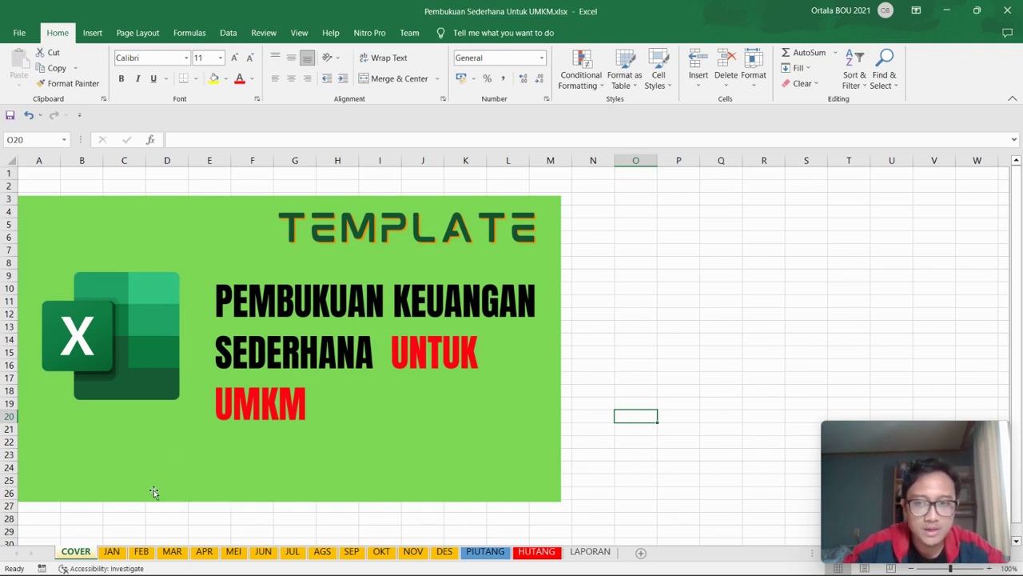
Step: Open the JAN sheet and examine the date, description and balance of the "Saldo tahun lalu" row
left_click(112, 552)
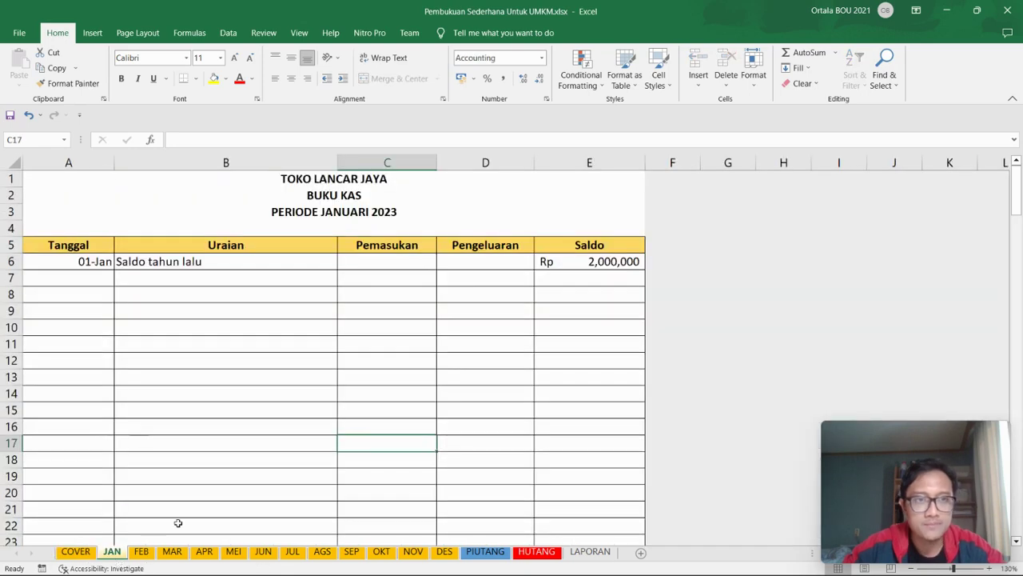
left_click(248, 411)
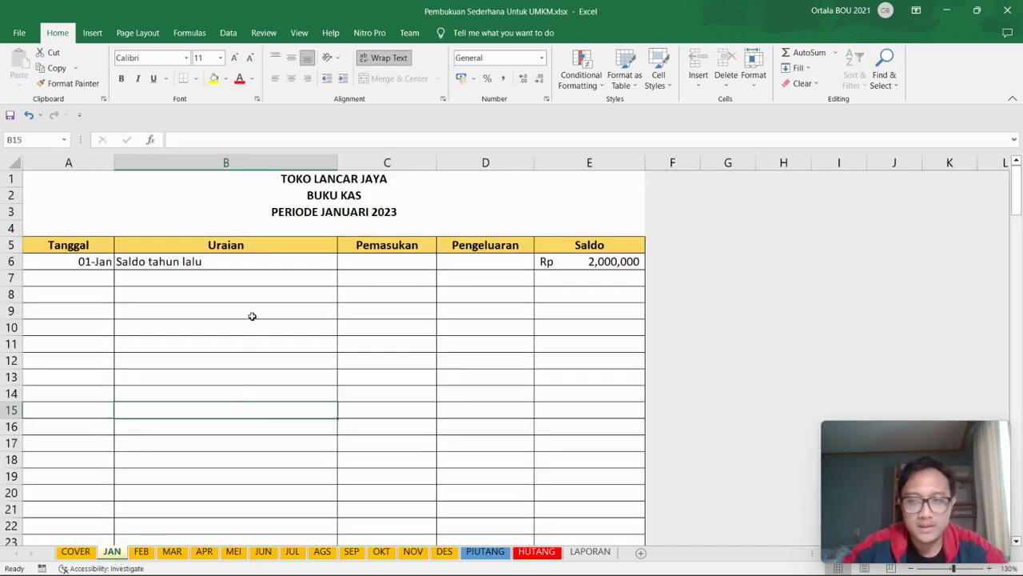
left_click(108, 260)
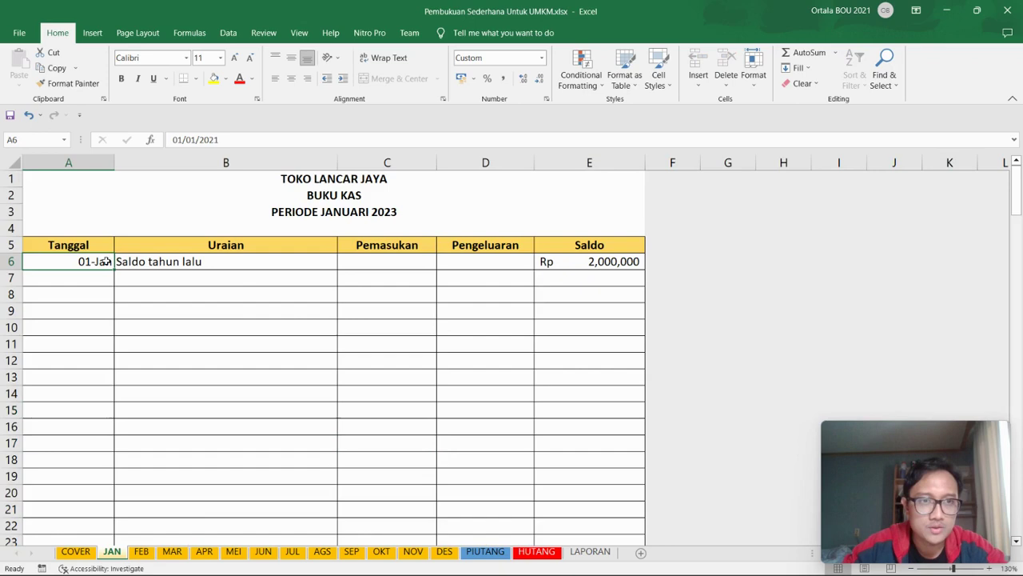
left_click(199, 264)
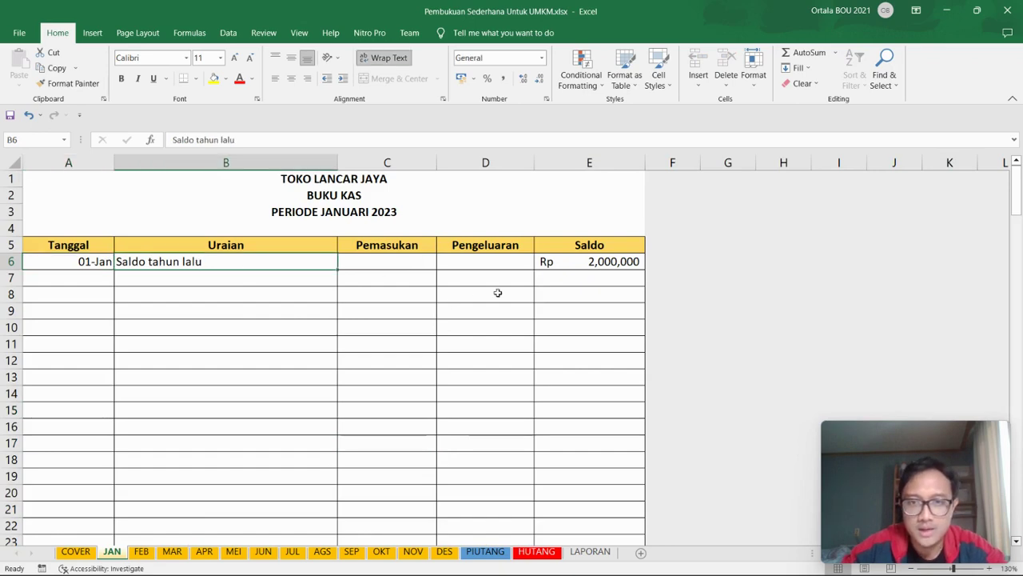
left_click(572, 264)
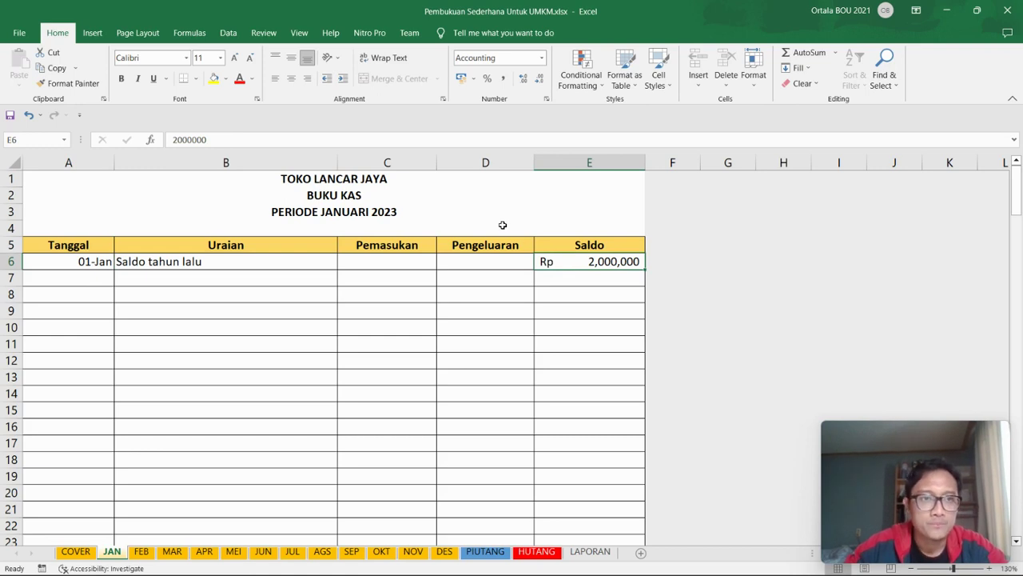
Step: Start the cash book entry in row 7 with the date 2 Jan and the description "Hasil penjualan baju"
left_click(94, 280)
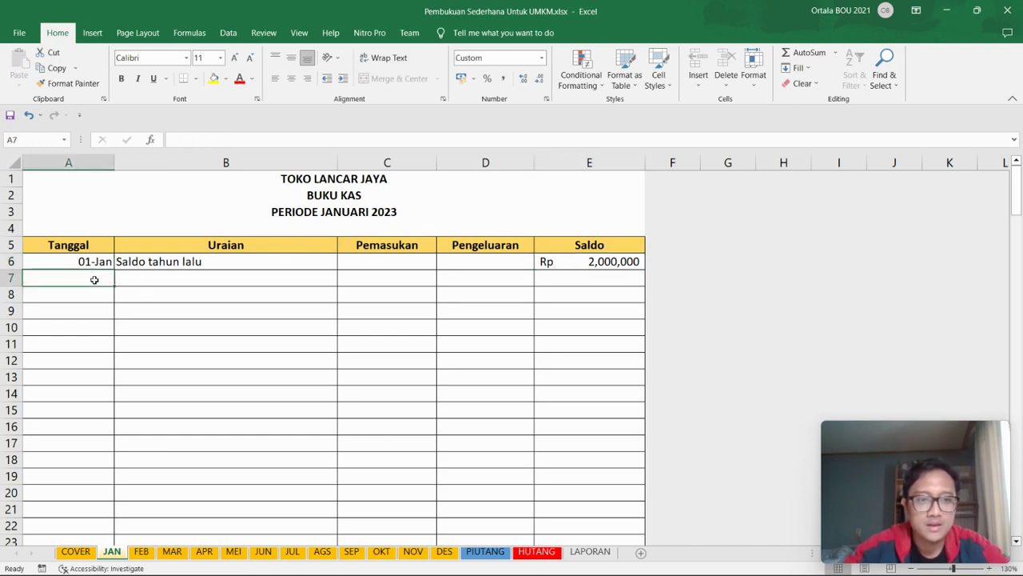
type("2 JAN")
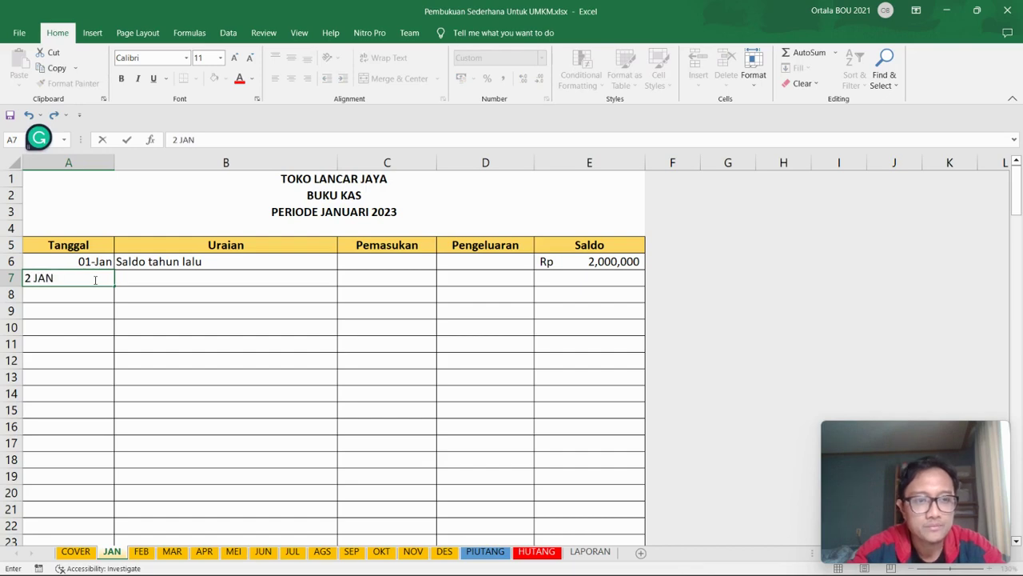
key("Tab")
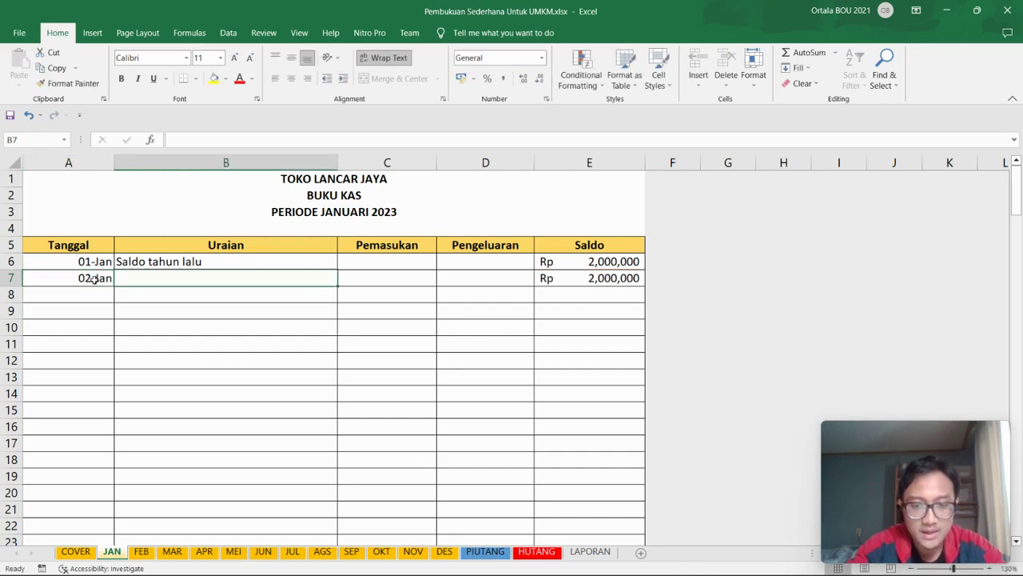
type("Has")
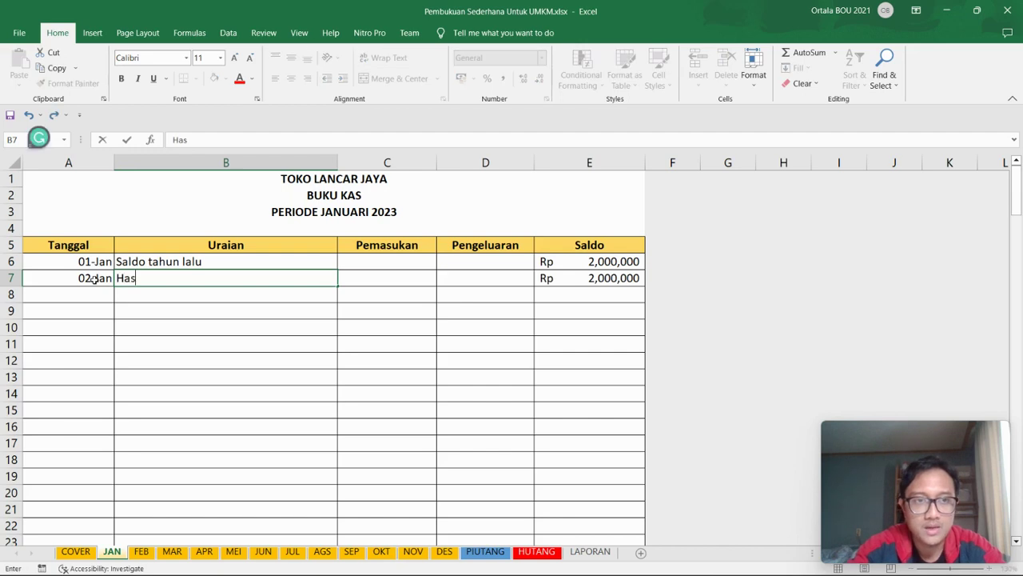
type("il penjualan")
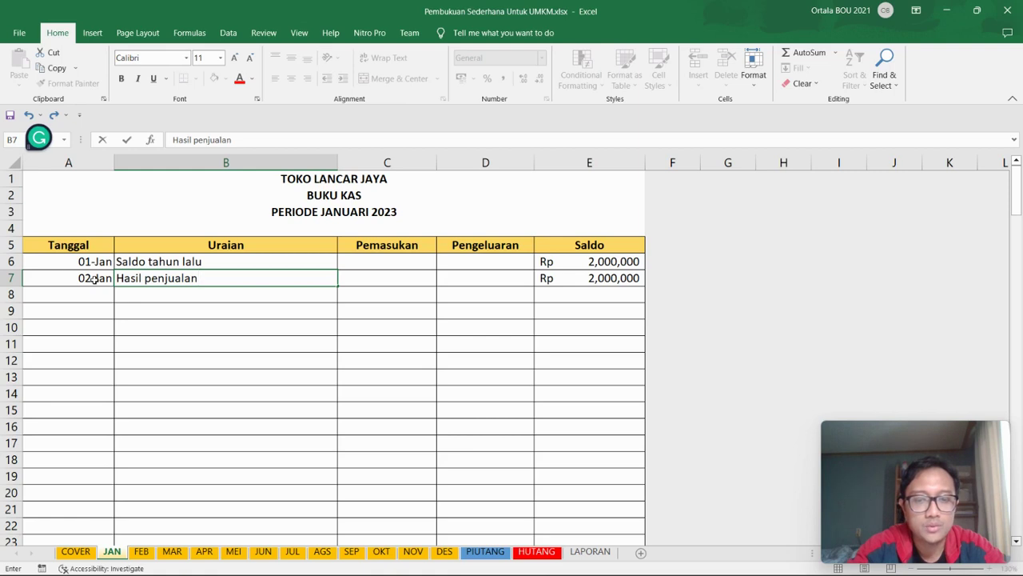
type("baju")
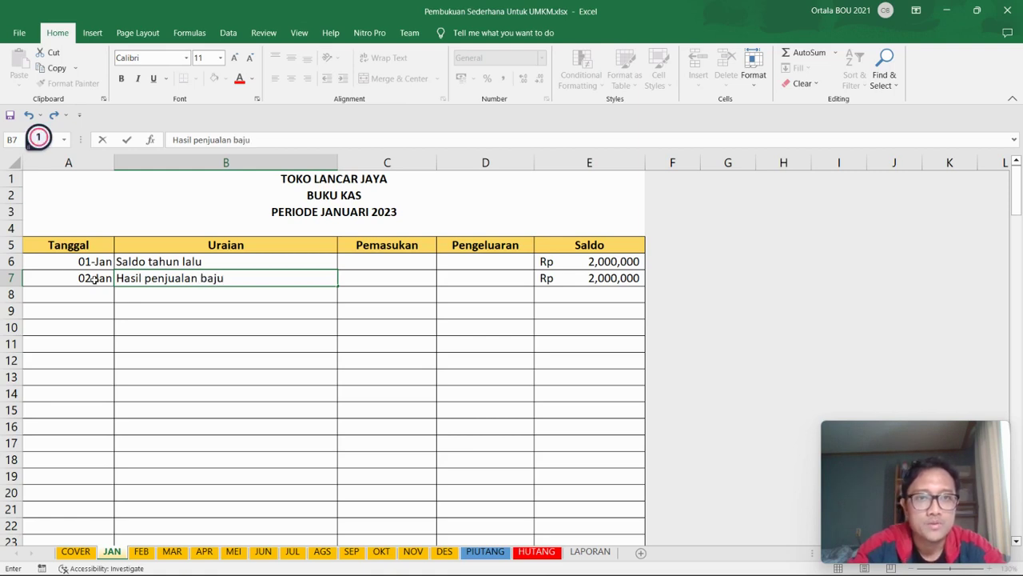
key("Tab")
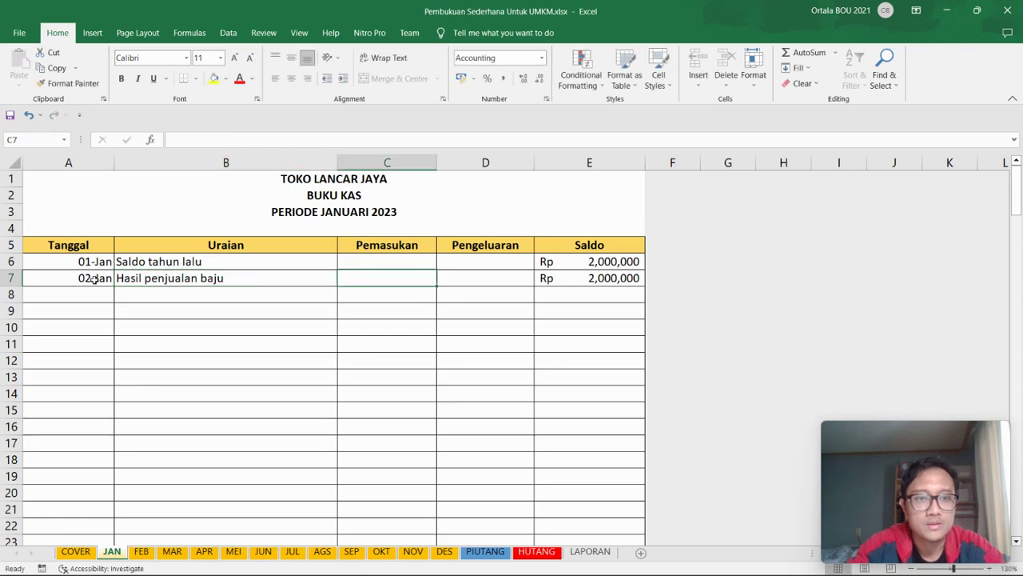
Step: Enter 1000000 as Pemasukan for the 2 Jan clothing sale and check the row's balance cell
type("100")
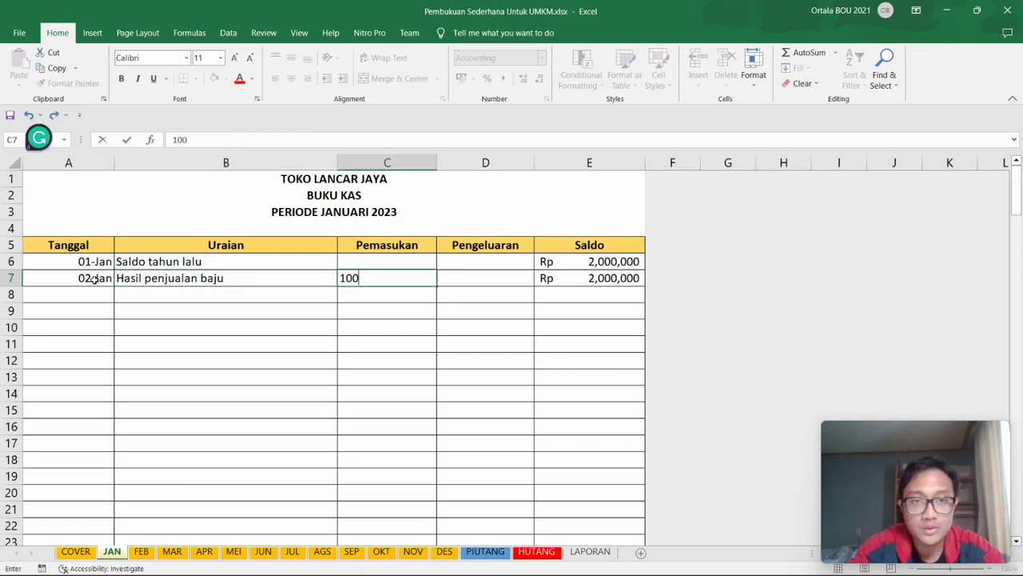
type("0000")
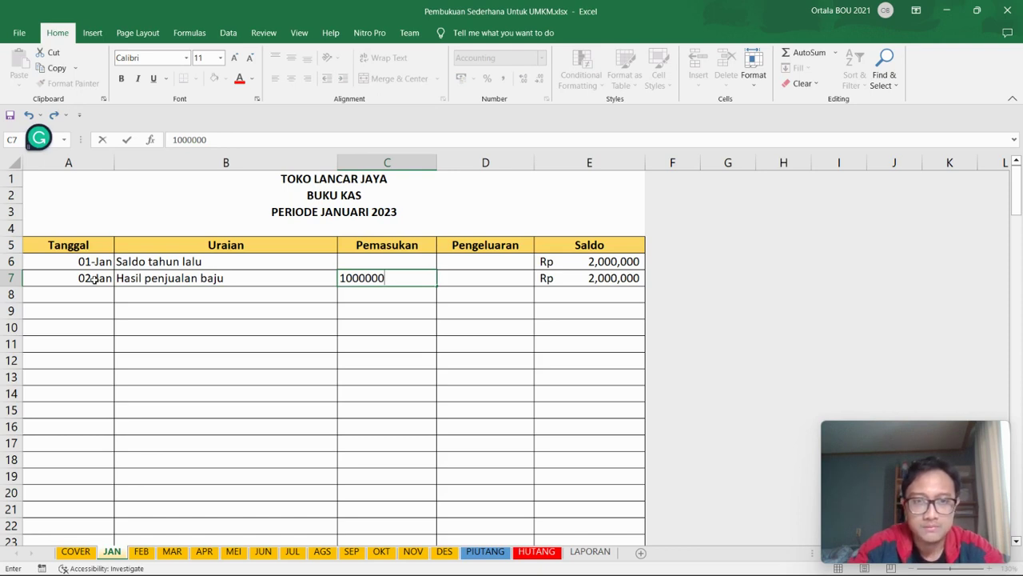
key("Return")
key("Return")
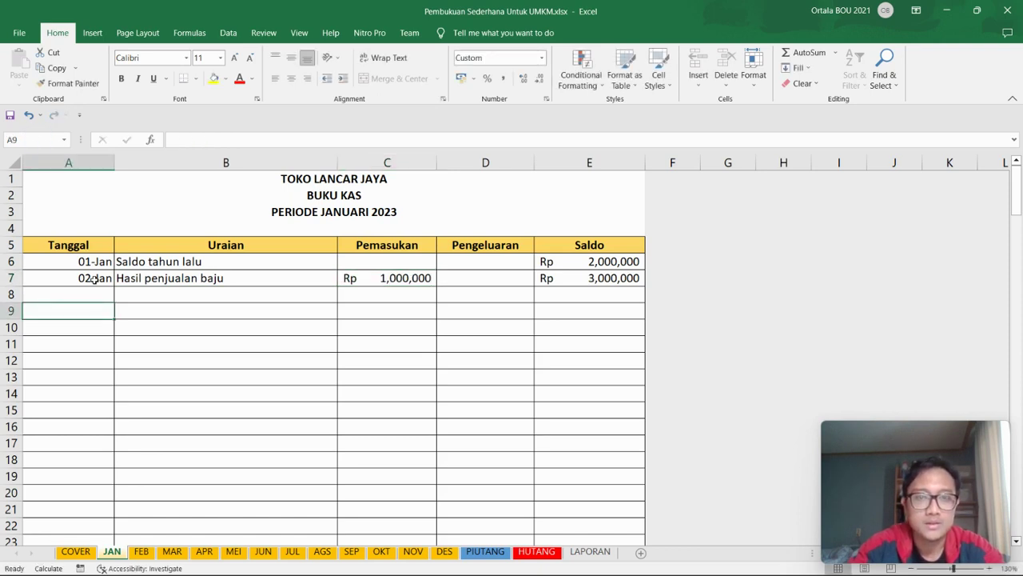
left_click(640, 278)
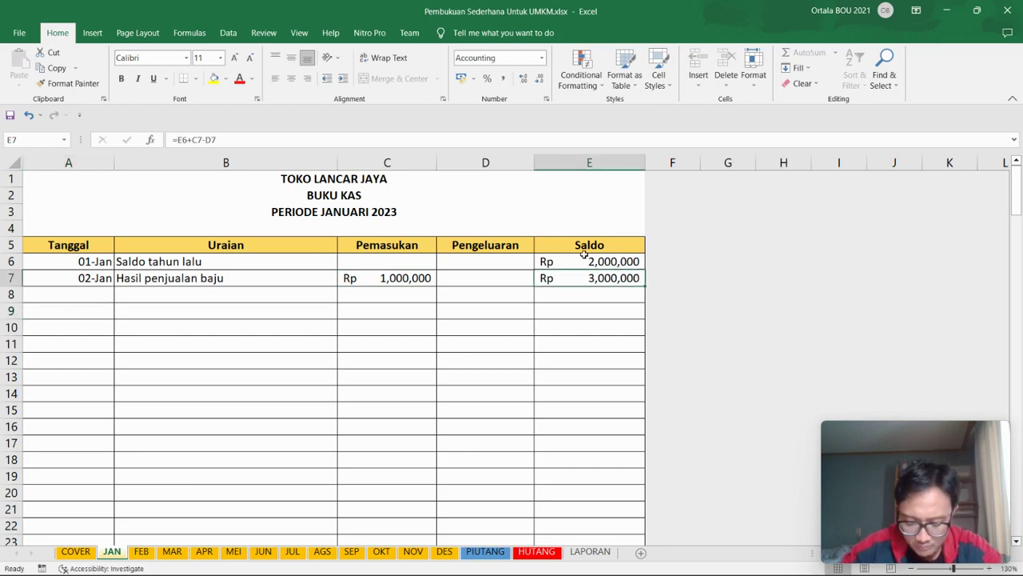
Step: Start the entry in row 8 with the date 3 Jan and the description "Beli baju untuk stok"
left_click(98, 291)
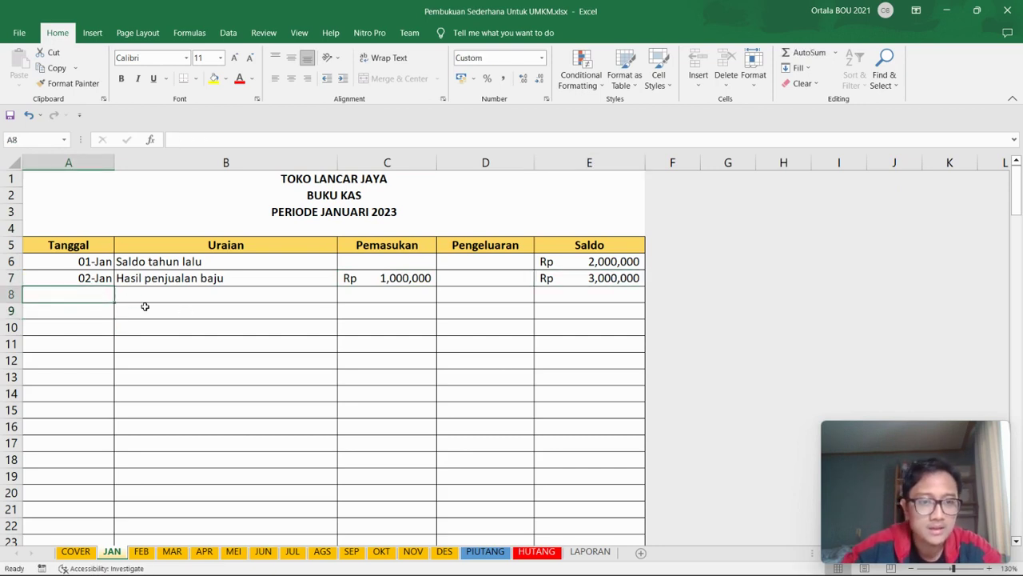
type("3 Jan")
key("Tab")
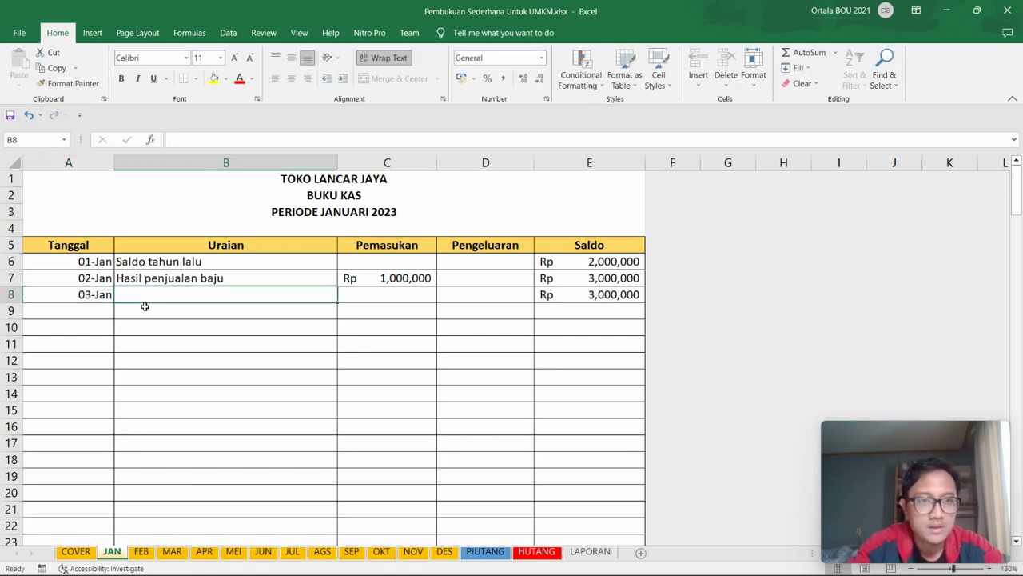
type("Beli")
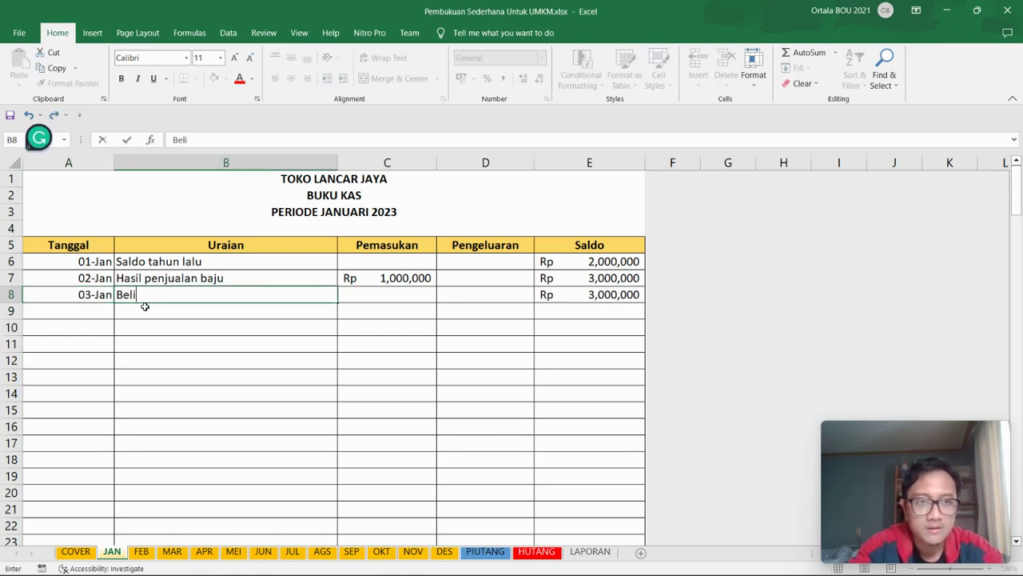
type(" baju ")
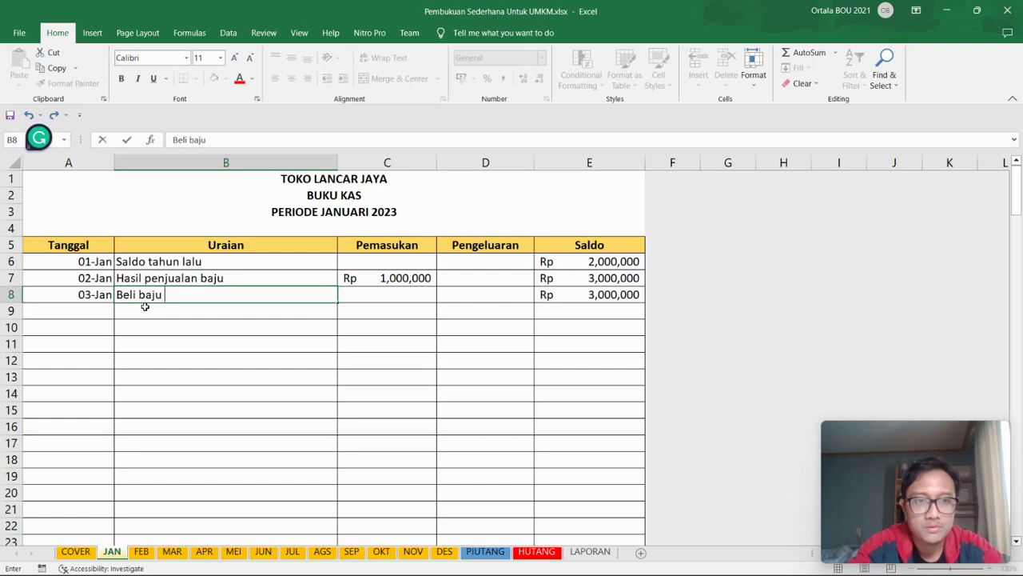
type("untuk stok")
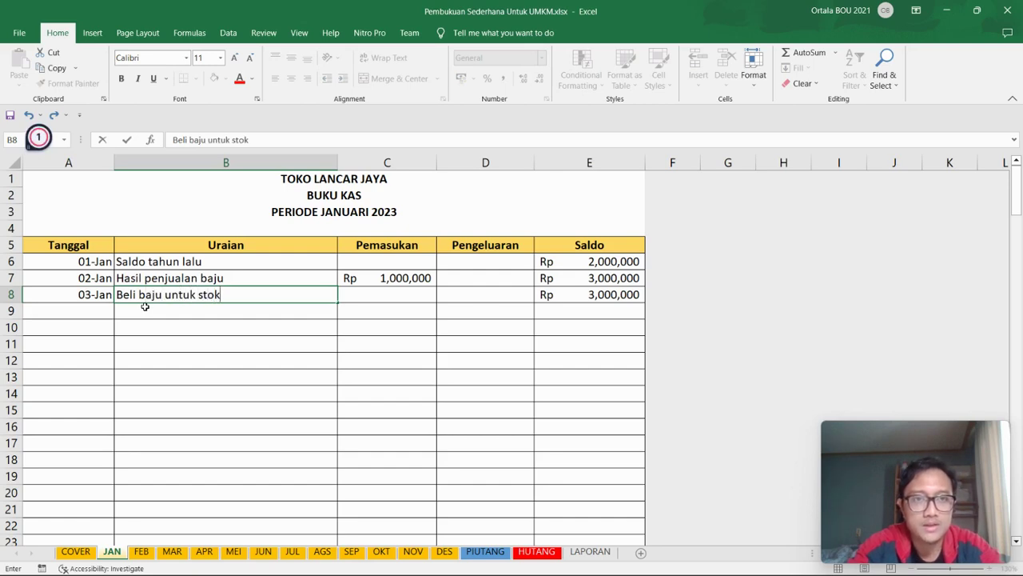
key("Tab")
Step: Enter 5000000 as Pengeluaran for the 3 Jan stock purchase
key("Tab")
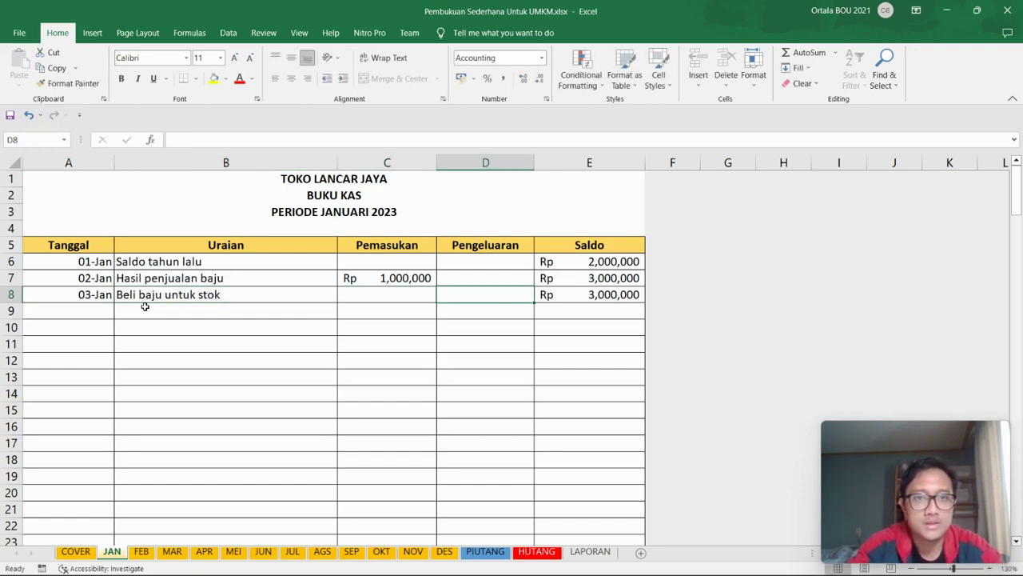
type("500")
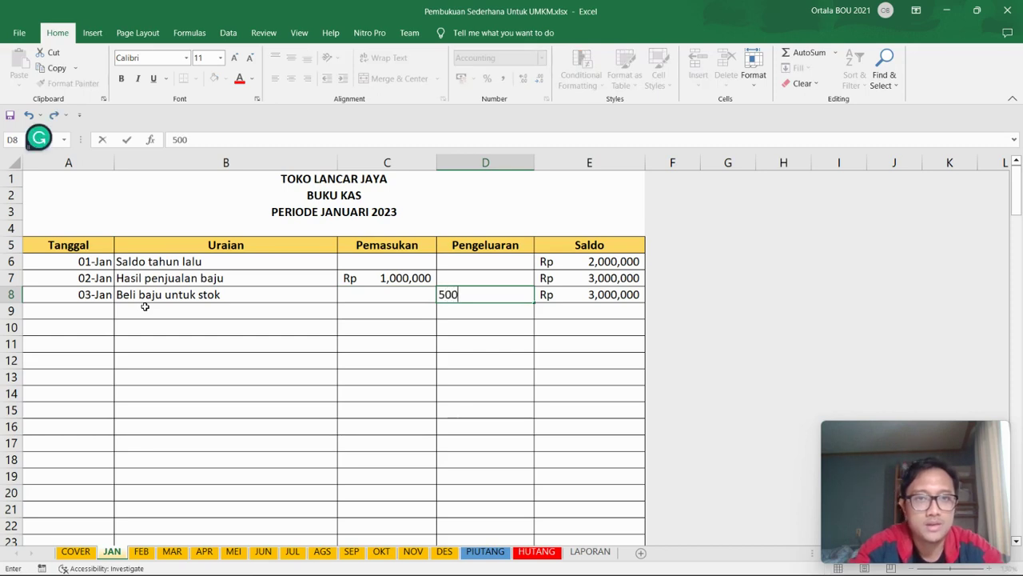
type("0000")
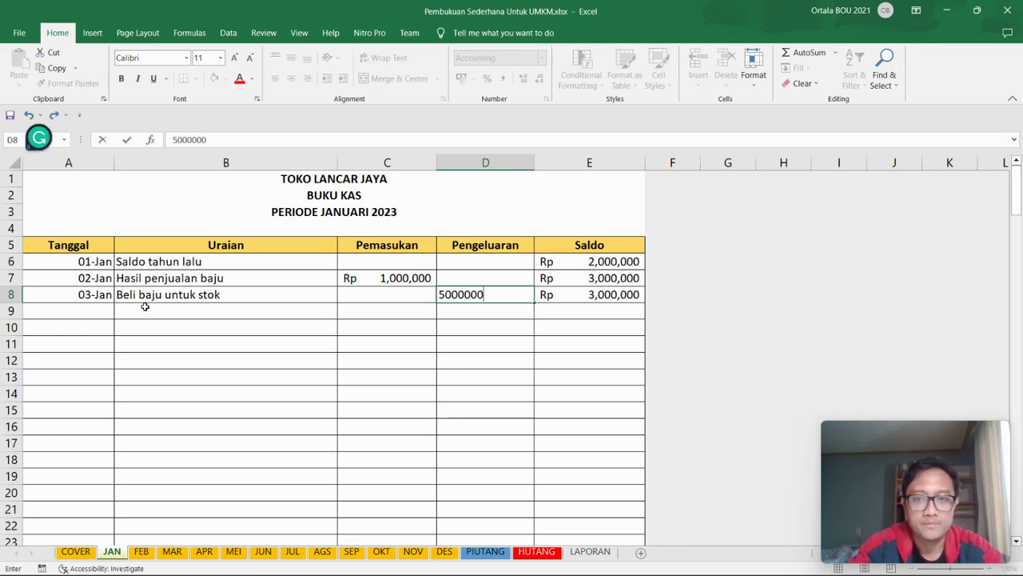
key("ctrl+Return")
key("Down")
key("Down")
key("Home")
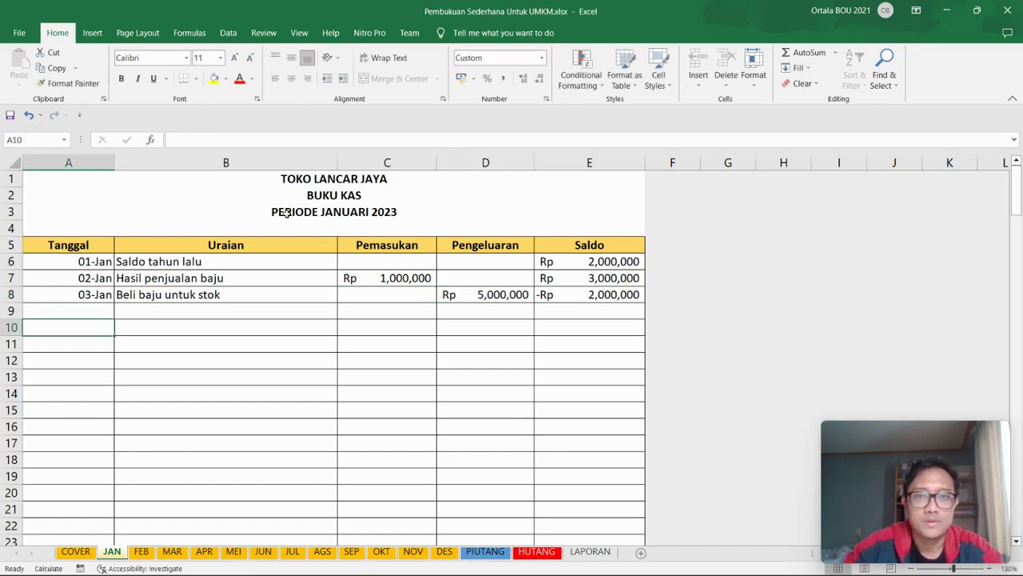
Step: Correct the Pengeluaran amount of the 3 Jan stock purchase to 500000
left_click(503, 295)
left_click(255, 141)
key("BackSpace")
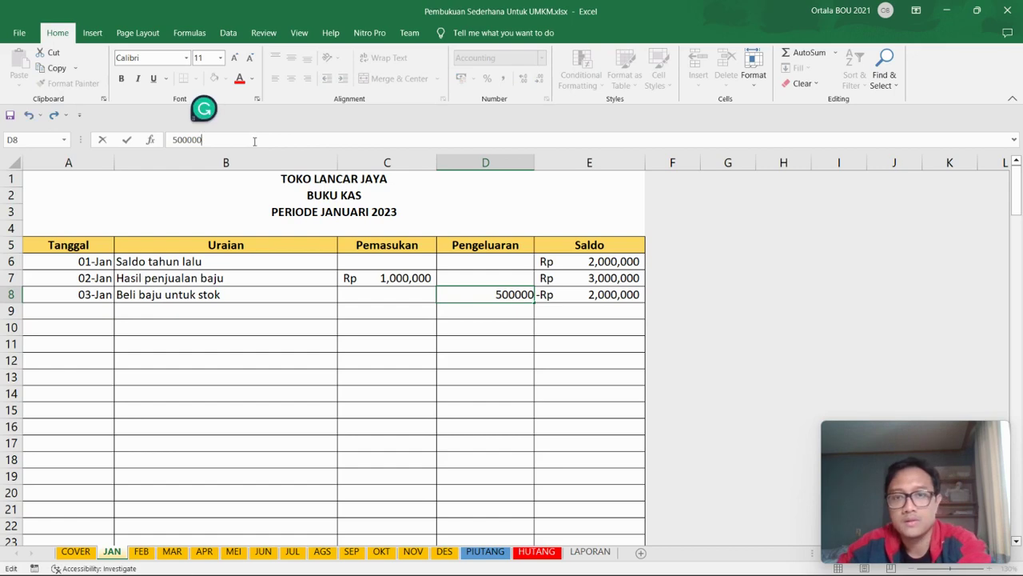
left_click(519, 319)
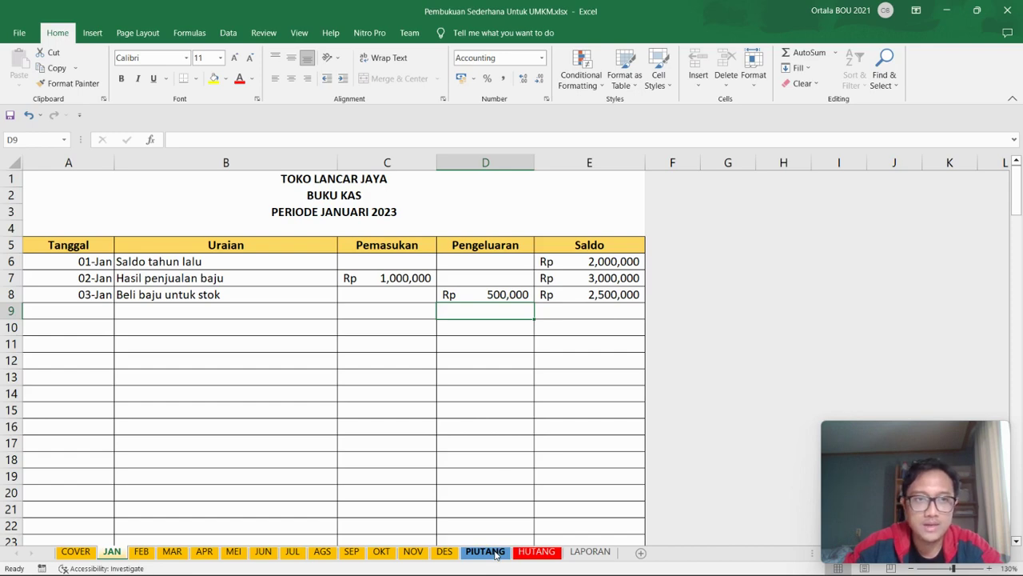
Step: Start the entry in row 9 with the date 4 Jan and the description "Hasil penjualan baju (piutang 500 rb)"
left_click(94, 313)
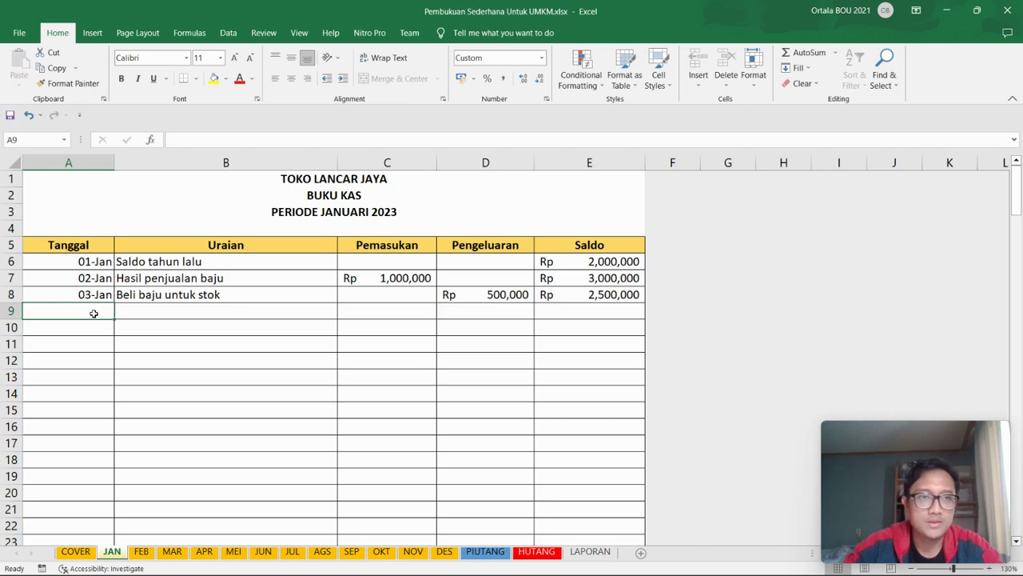
type("4 jan")
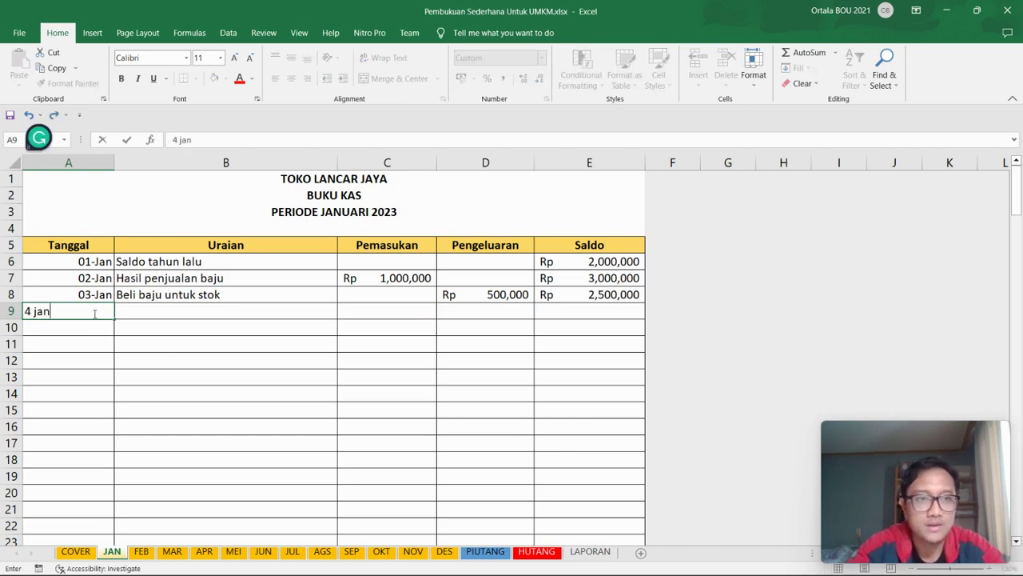
key("Tab")
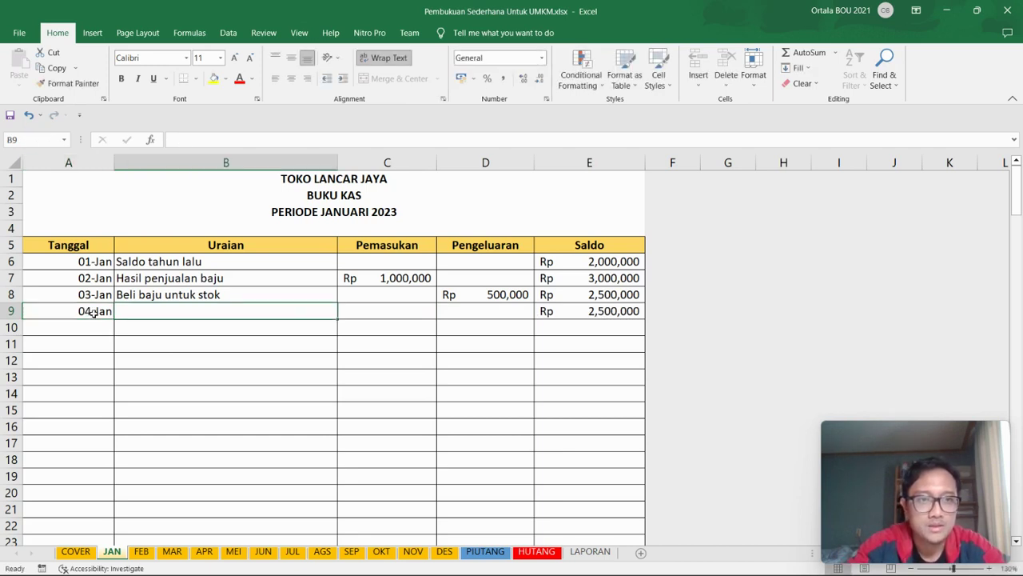
type("Hasil penjual")
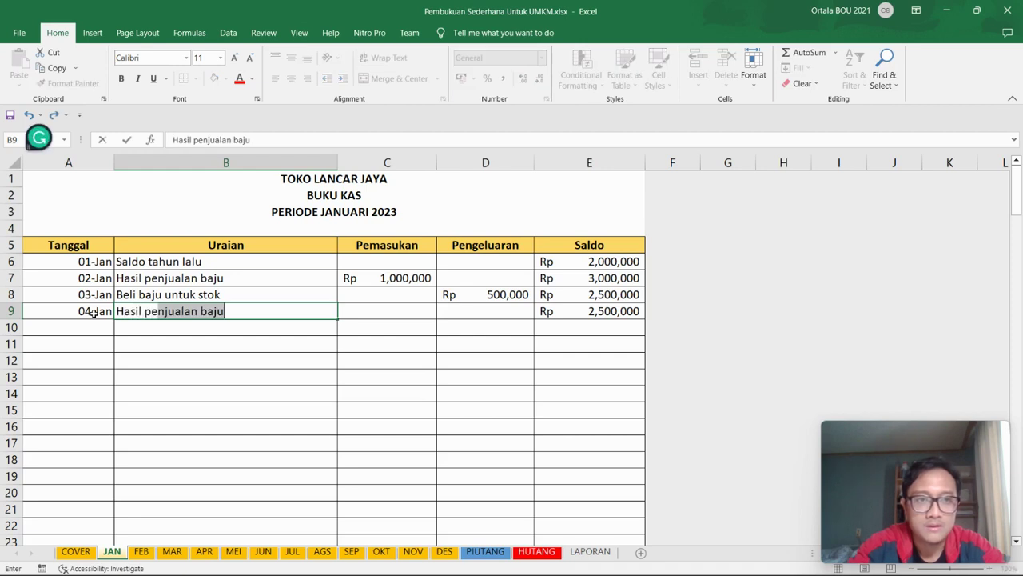
type("an baju")
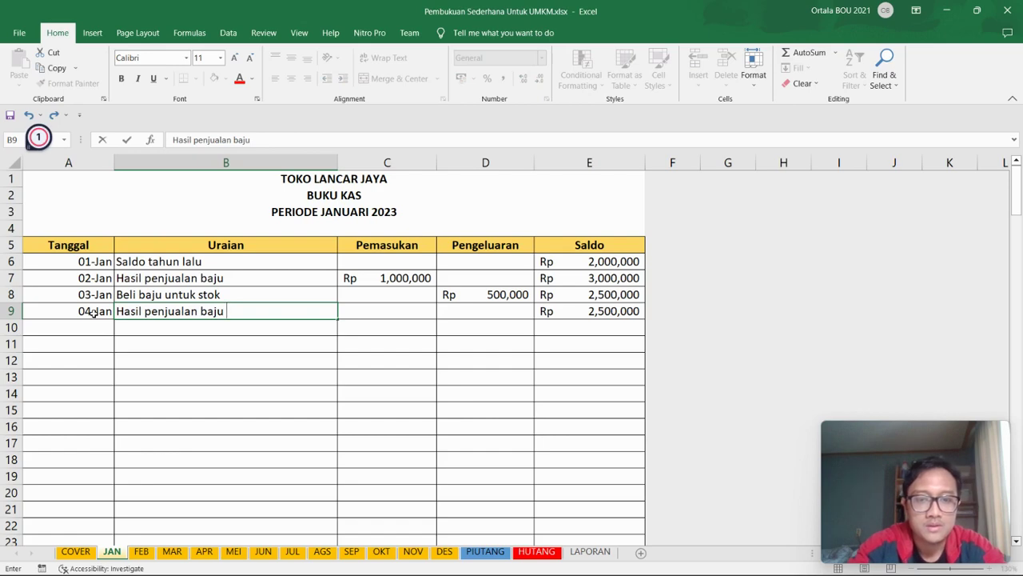
type(" (piut")
key("BackSpace")
key("BackSpace")
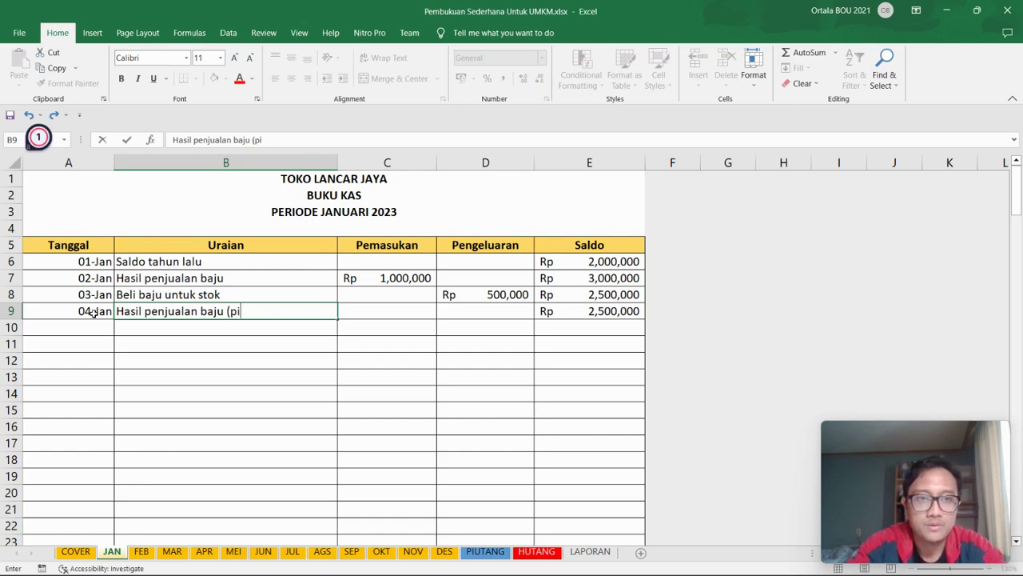
type("utang")
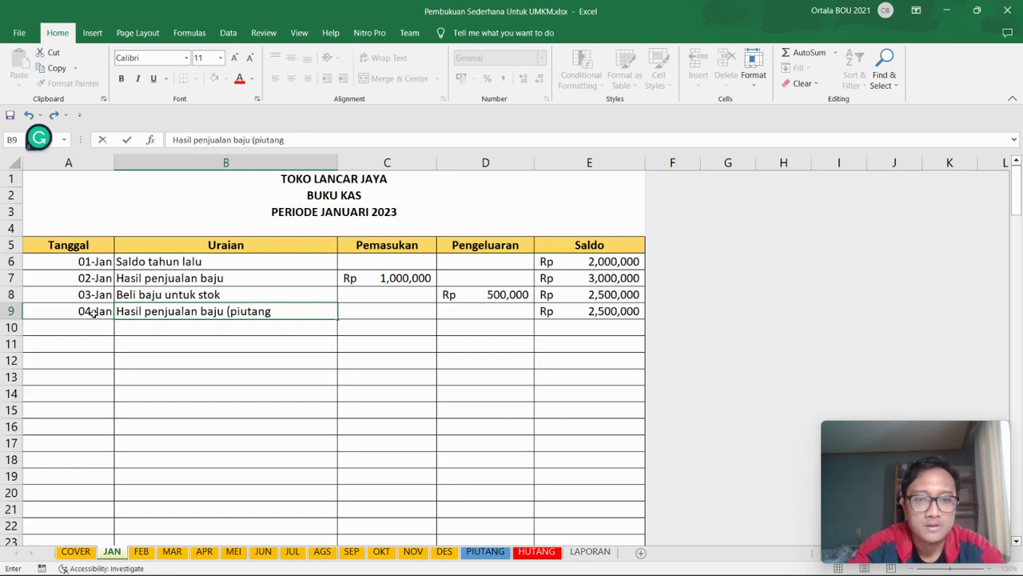
type(" 500 rb")
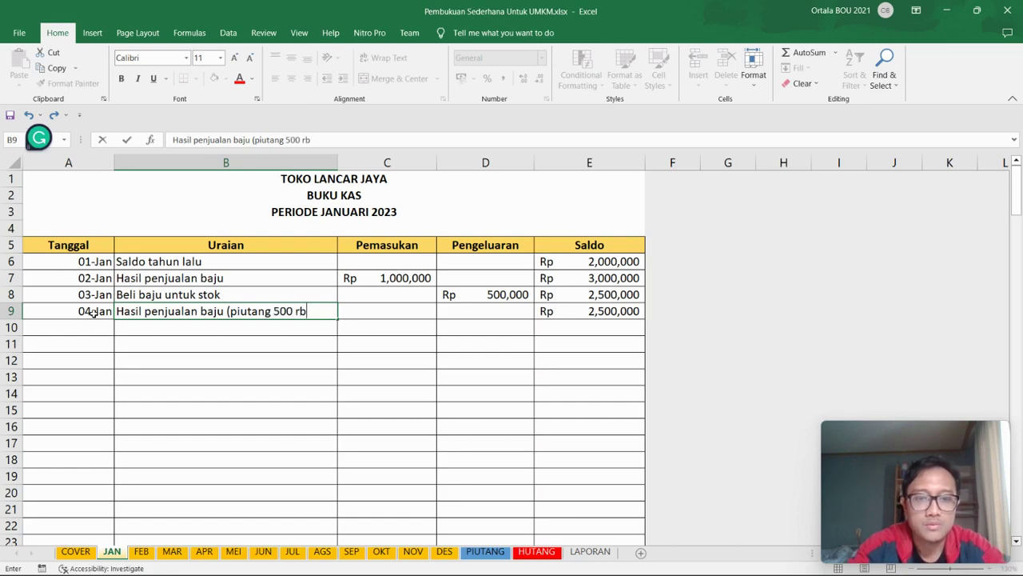
type(")")
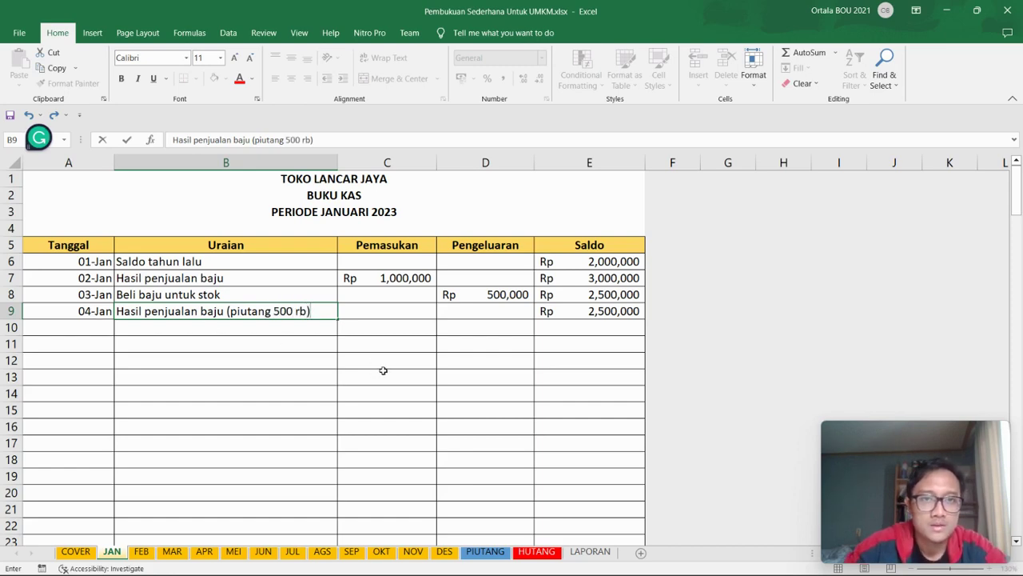
Step: Enter 1000000 as Pemasukan for the 4 Jan clothing sale
left_click(415, 314)
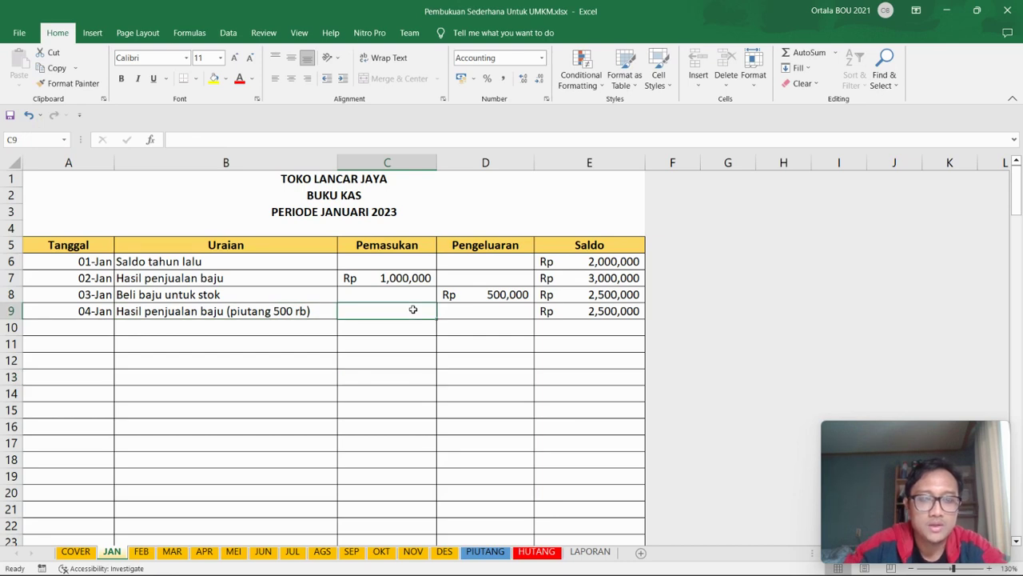
type("1000")
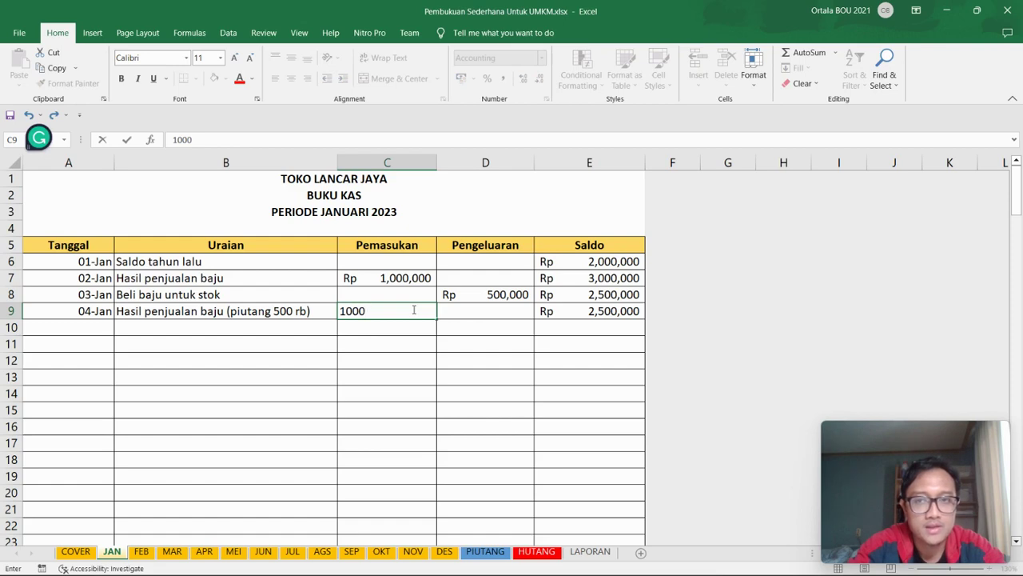
type("000")
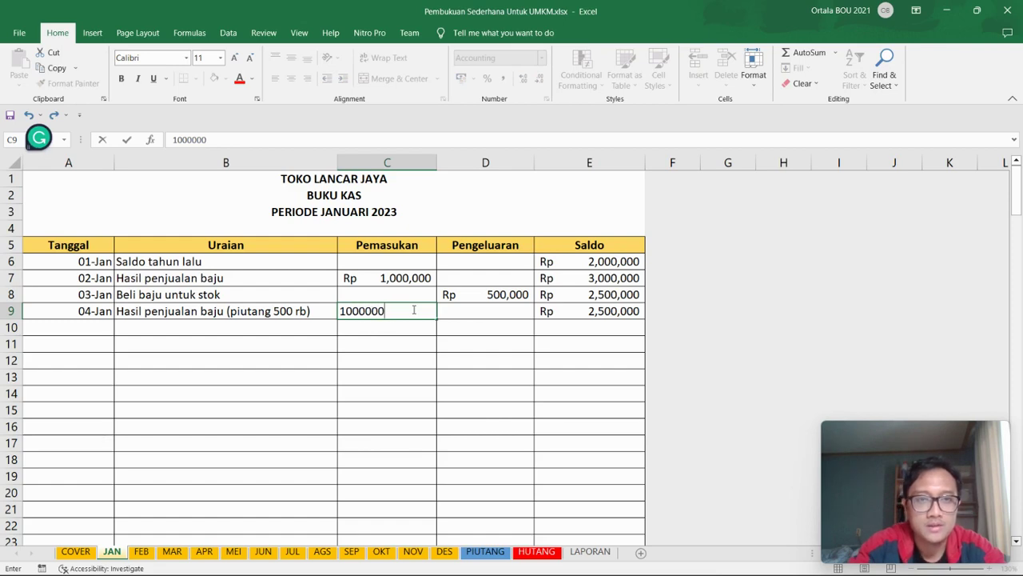
key("Return")
key("Return")
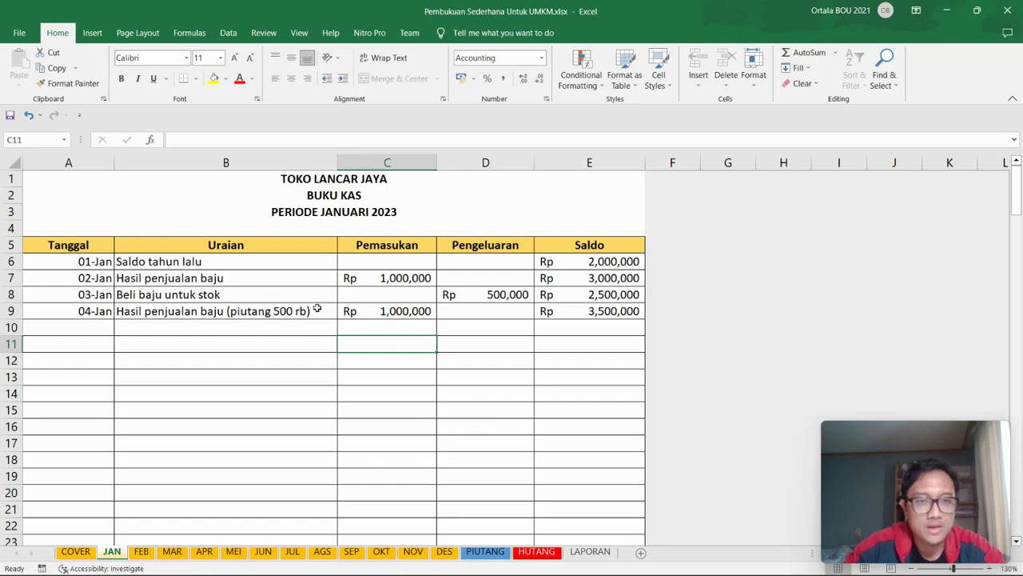
Step: In the first row of the PIUTANG sheet, enter the date 4 Jan and a description of "Piutang pak" plus the customer's name
left_click(485, 553)
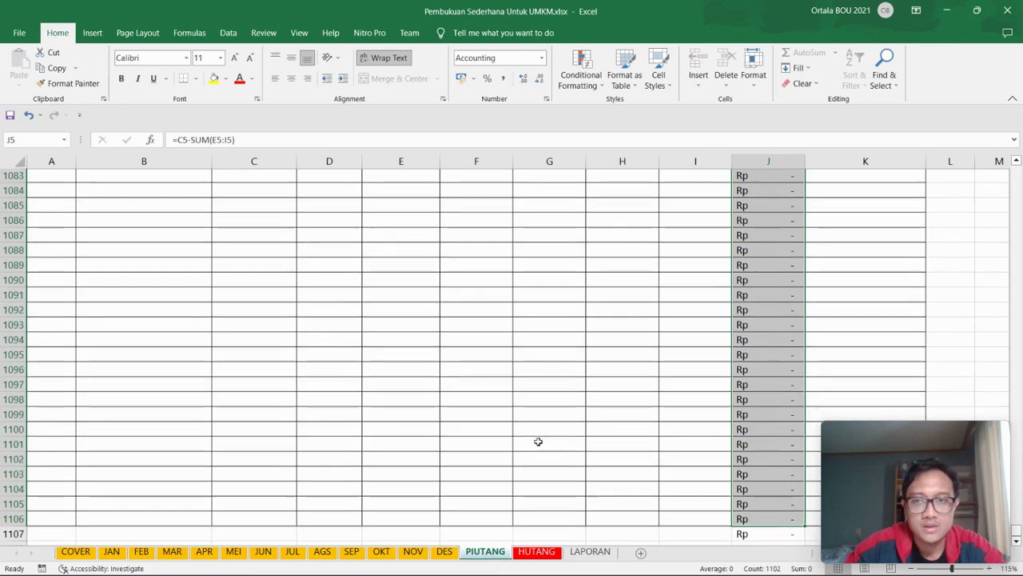
left_click(112, 552)
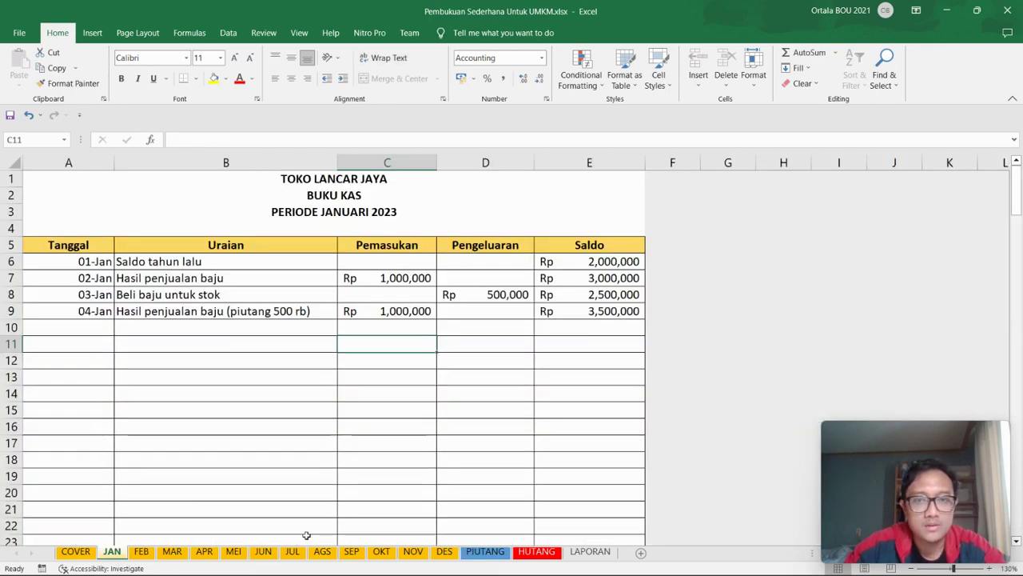
left_click(497, 553)
scroll(183, 301, "up", 20)
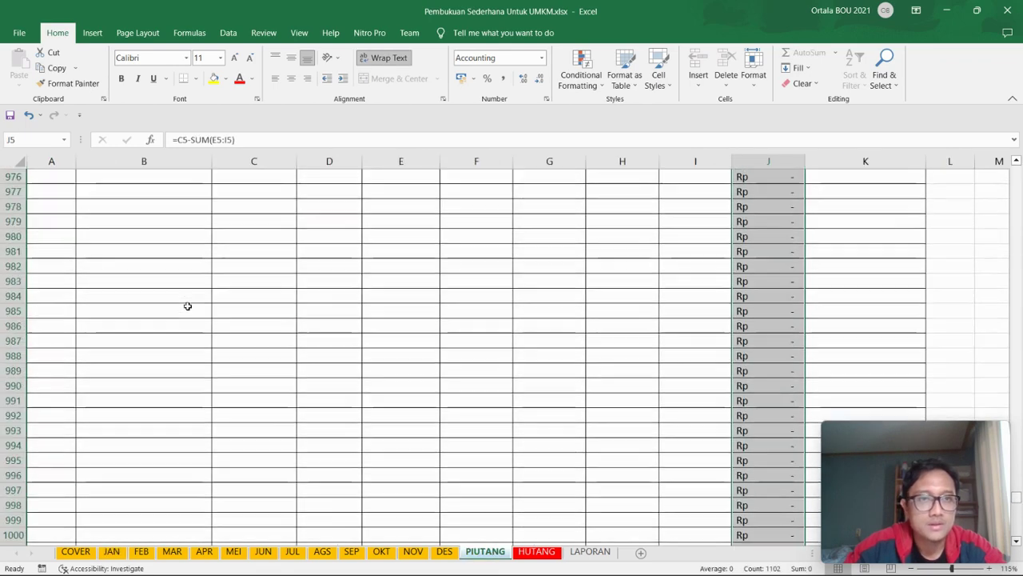
left_click_drag(1016, 483, 1016, 165)
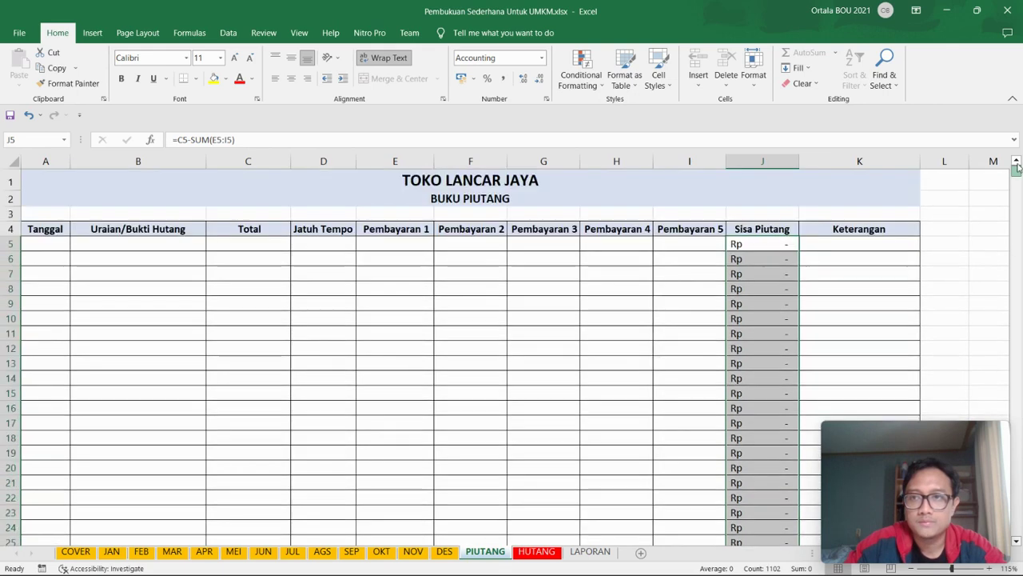
left_click(46, 240)
type("4 jan")
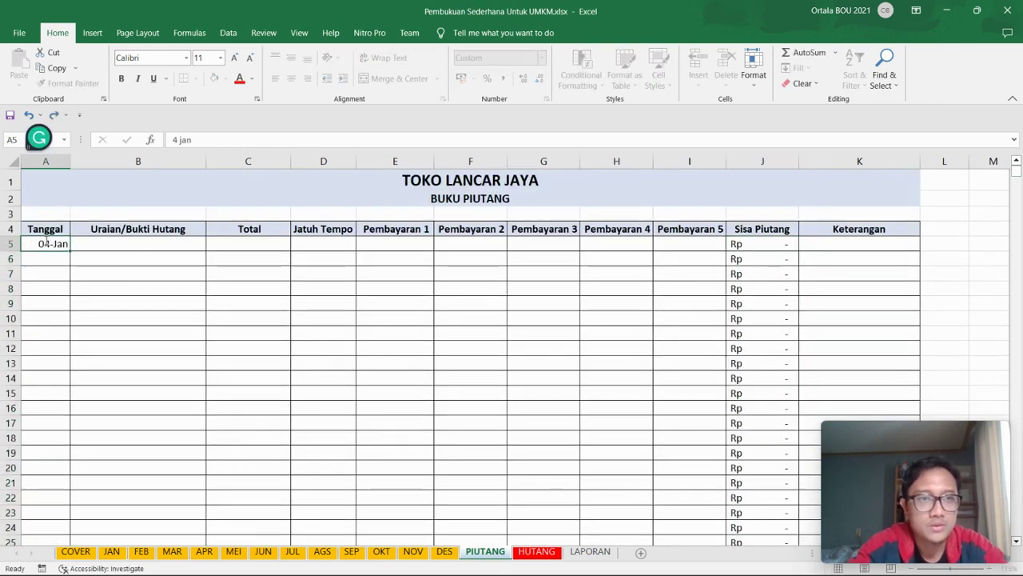
key("Tab")
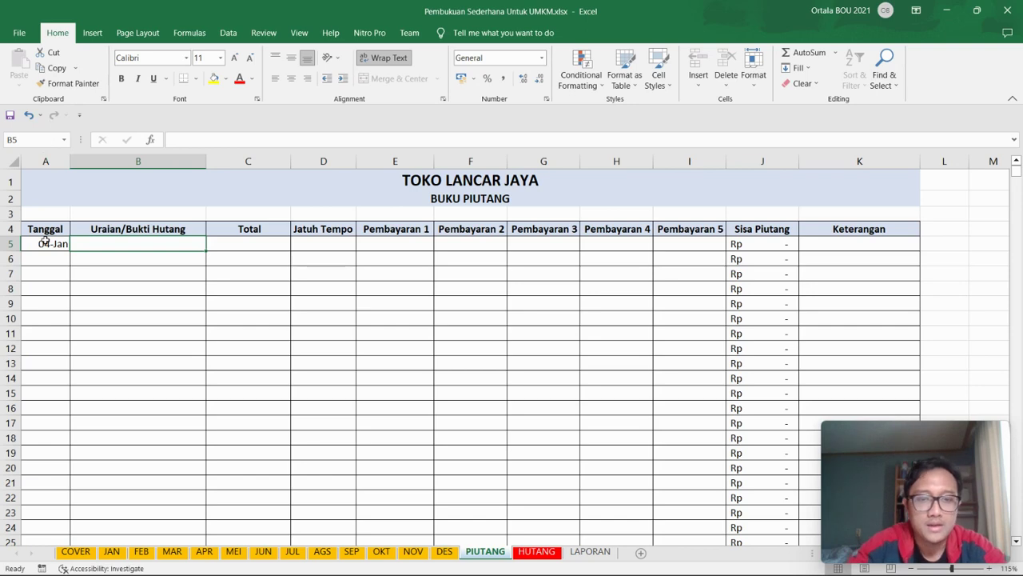
type("Piutang")
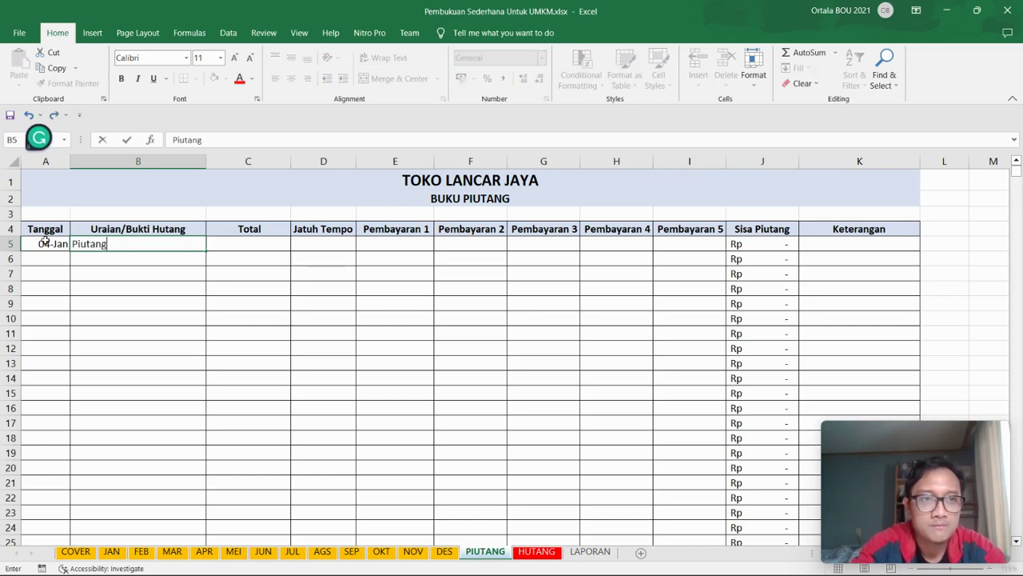
type(" pak ")
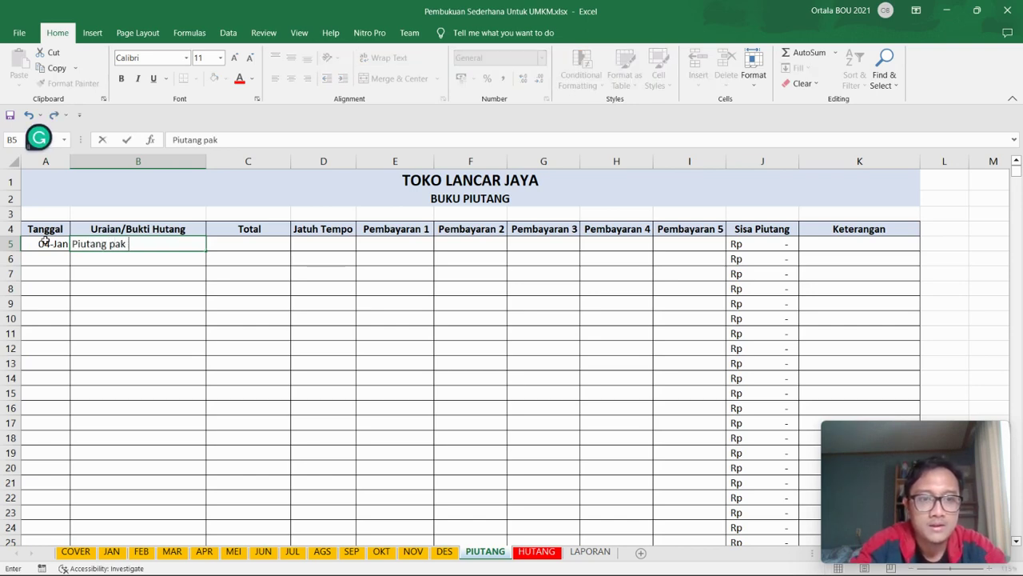
type("arif")
key("Tab")
Step: Enter 15000000 as the Total and 10 Jan as the Jatuh Tempo of the 4 Jan receivable
type("1")
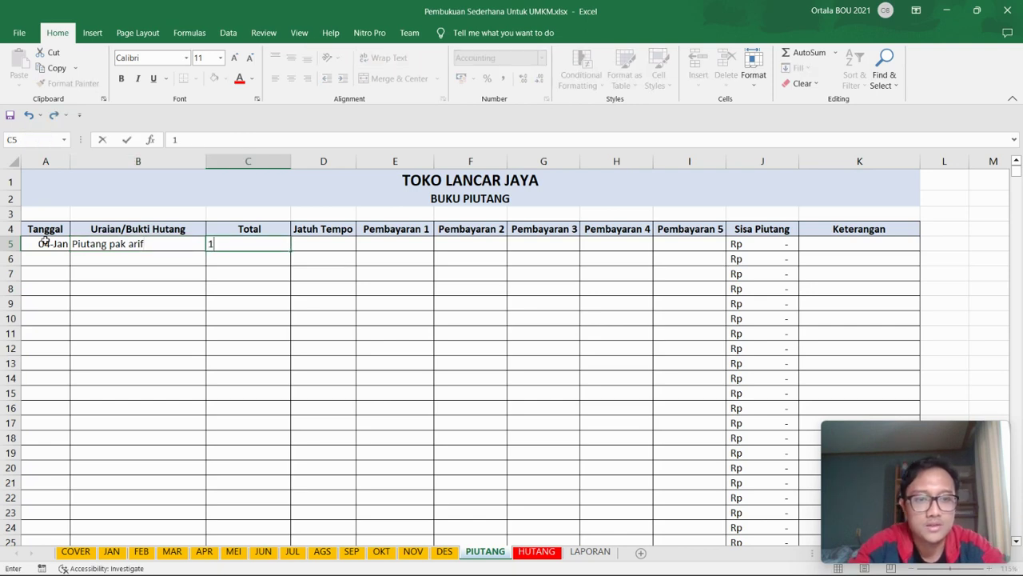
type("5,000,000")
key("Tab")
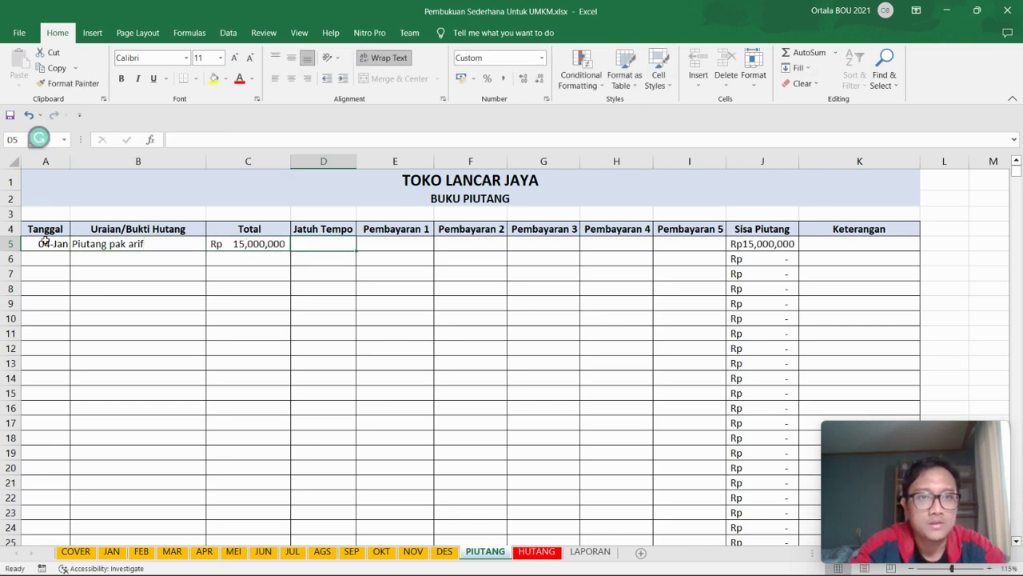
type("10 jan")
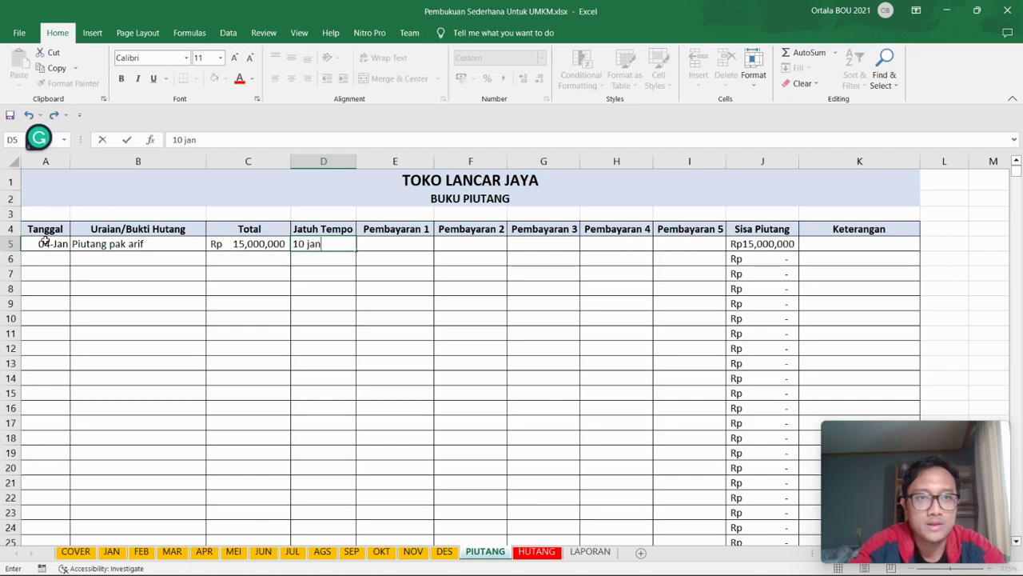
key("Tab")
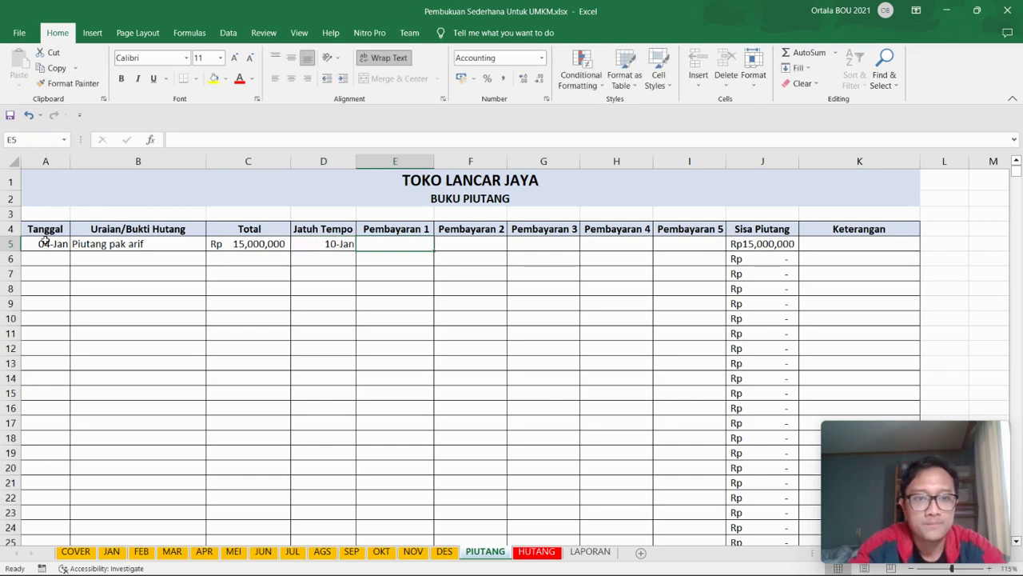
Step: Correct the Total of the 4 Jan receivable to 1500000
left_click(257, 246)
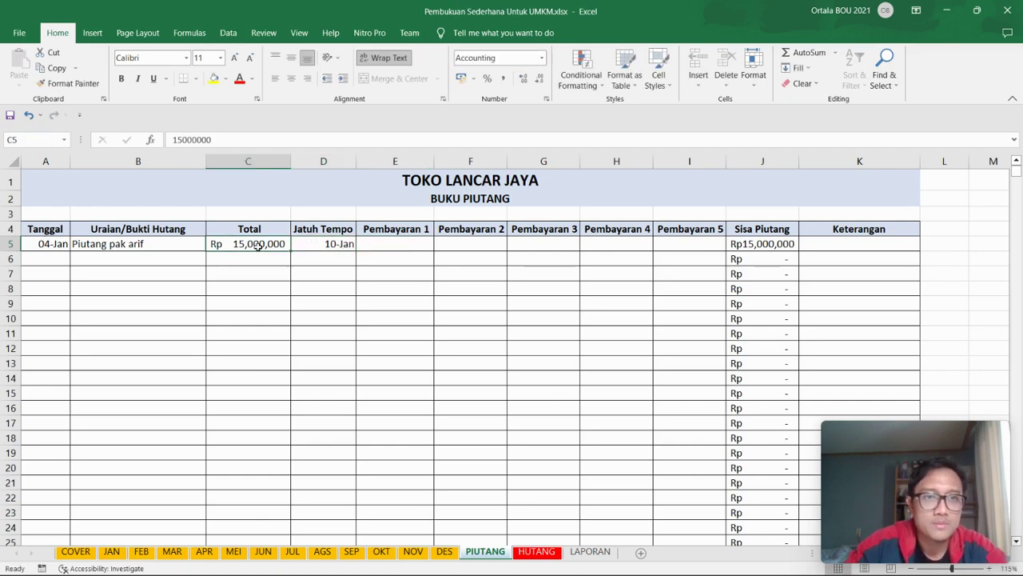
left_click(222, 139)
key("BackSpace")
Step: Enter 1000000 as Pembayaran 1 for the 4 Jan receivable
left_click(395, 240)
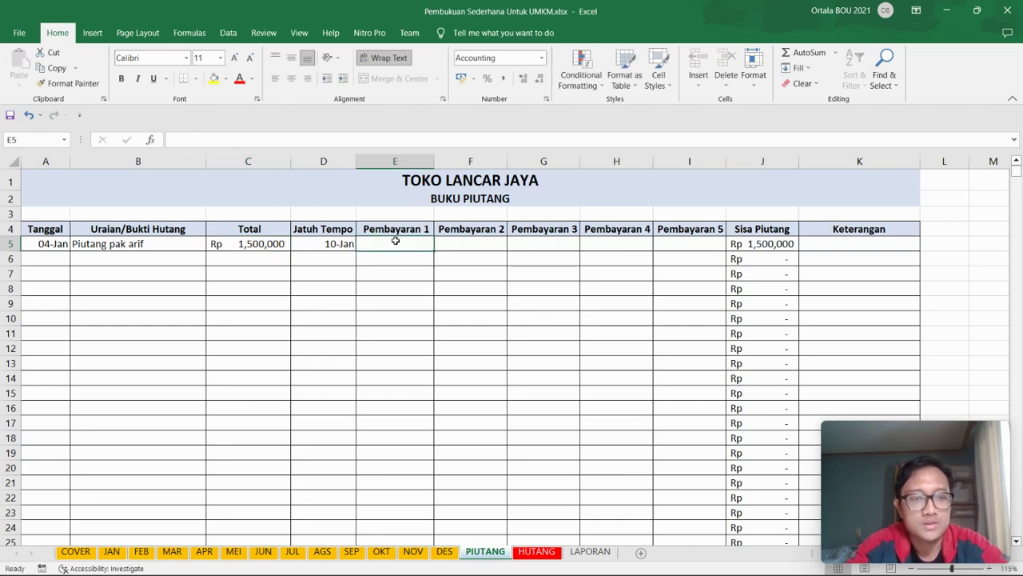
type("1000000")
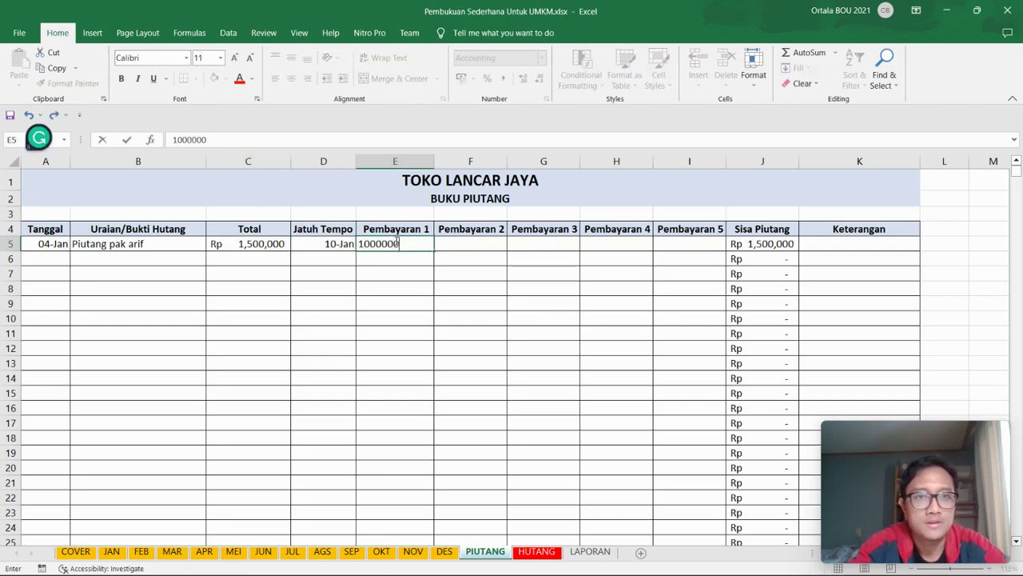
key("Return")
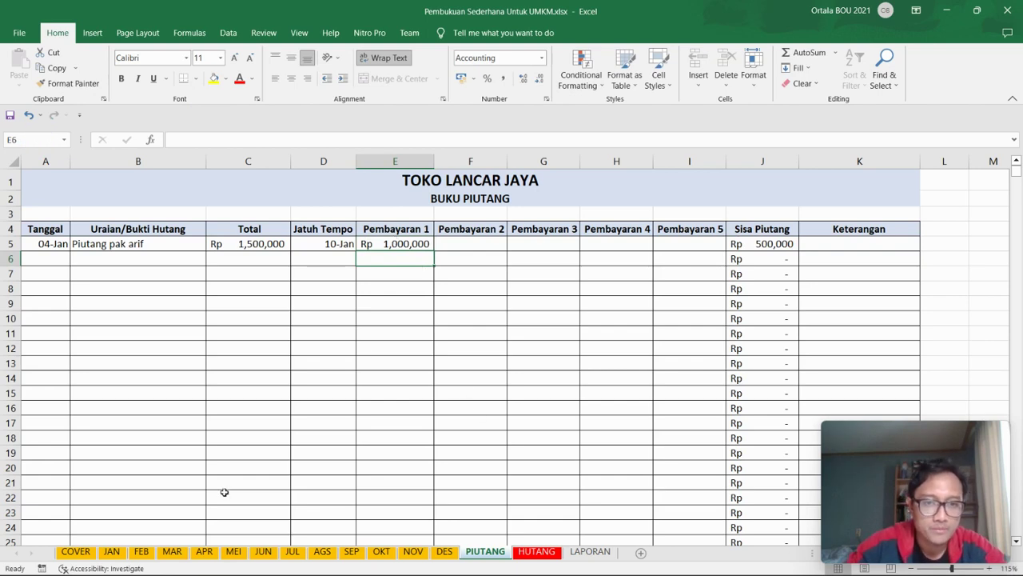
Step: In row 10 of the JAN sheet, enter the date 5 Jan and the description "Beli baju untuk stok tp blum lunas"
left_click(111, 552)
left_click_drag(109, 377, 88, 325)
left_click(88, 325)
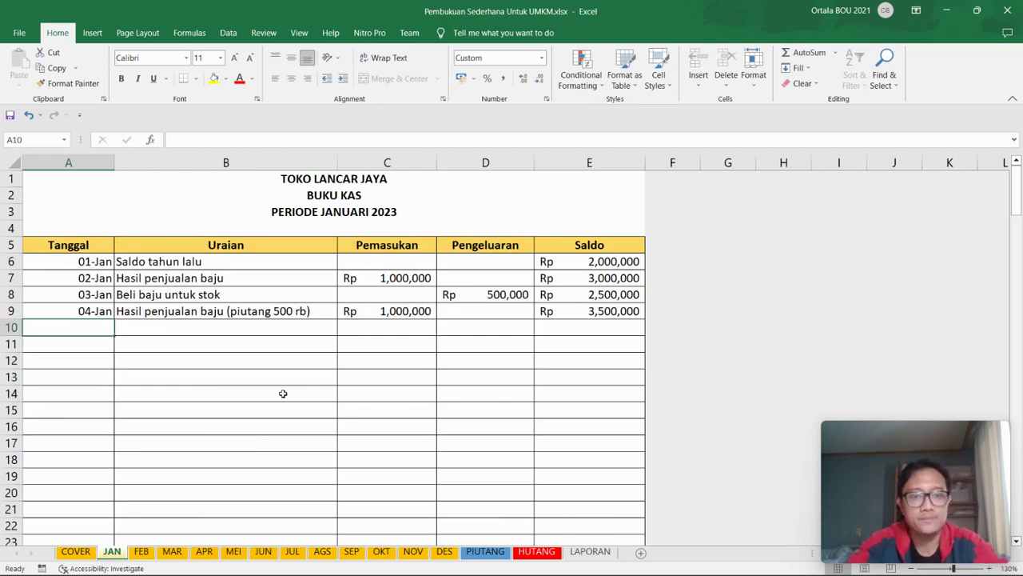
type("5 jan")
key("Tab")
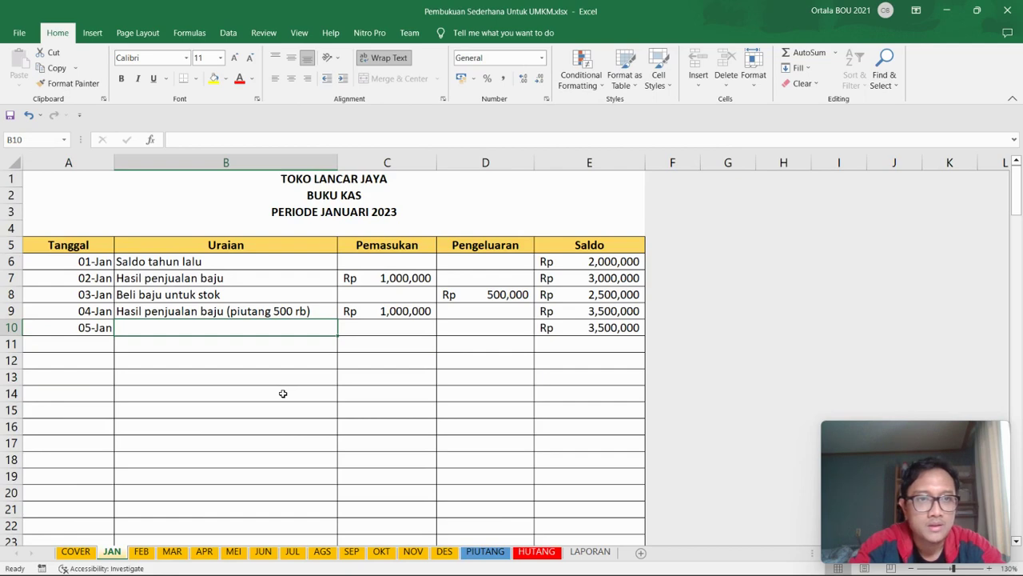
type("Beli")
key("BackSpace")
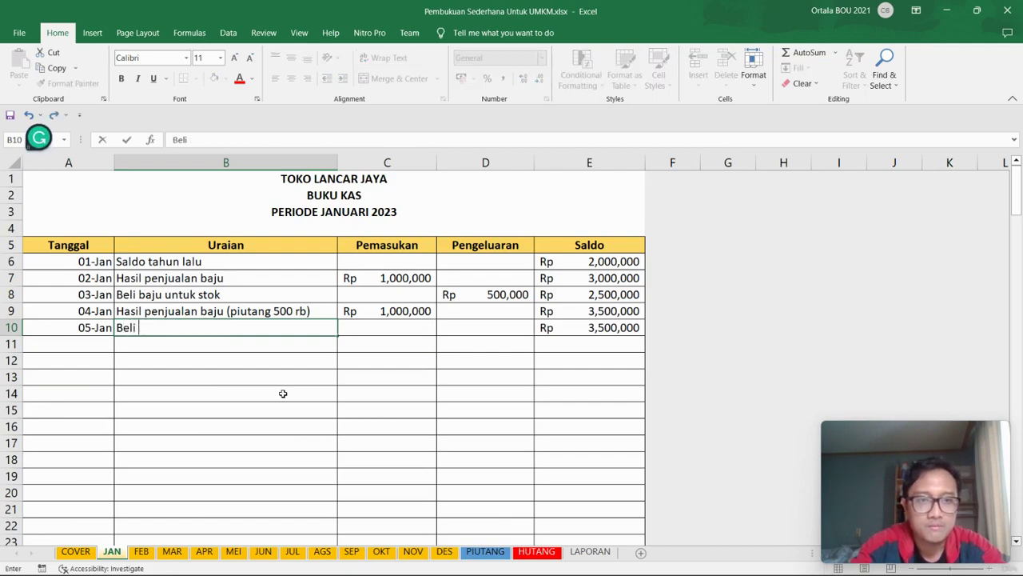
type("baju untuk ")
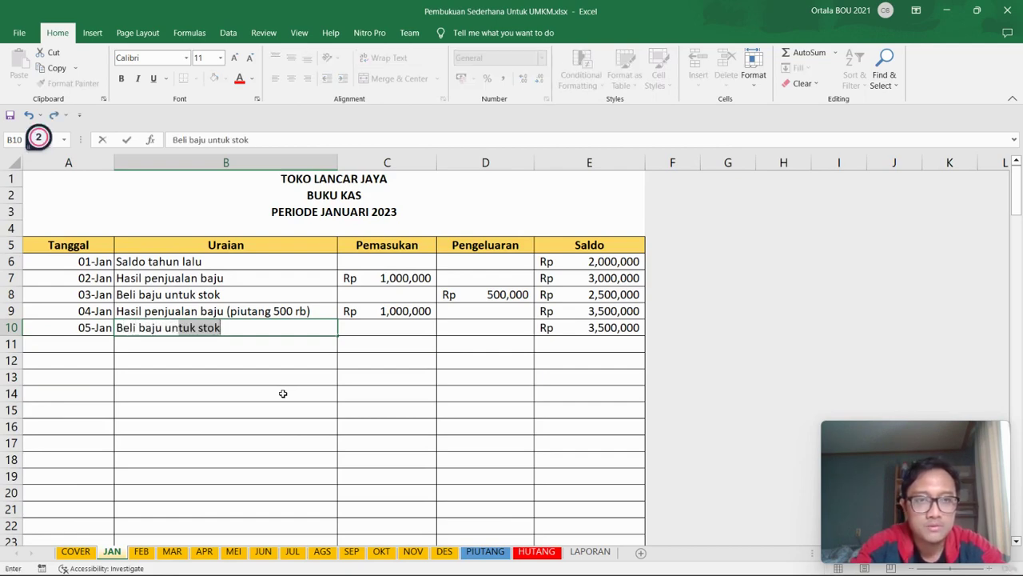
type("stok")
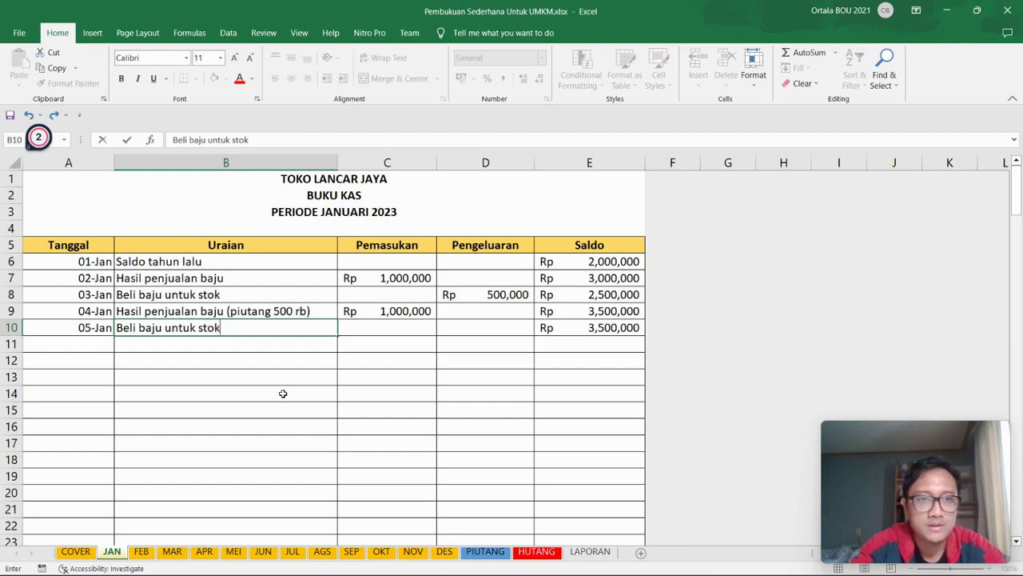
type(" tp blum lunas")
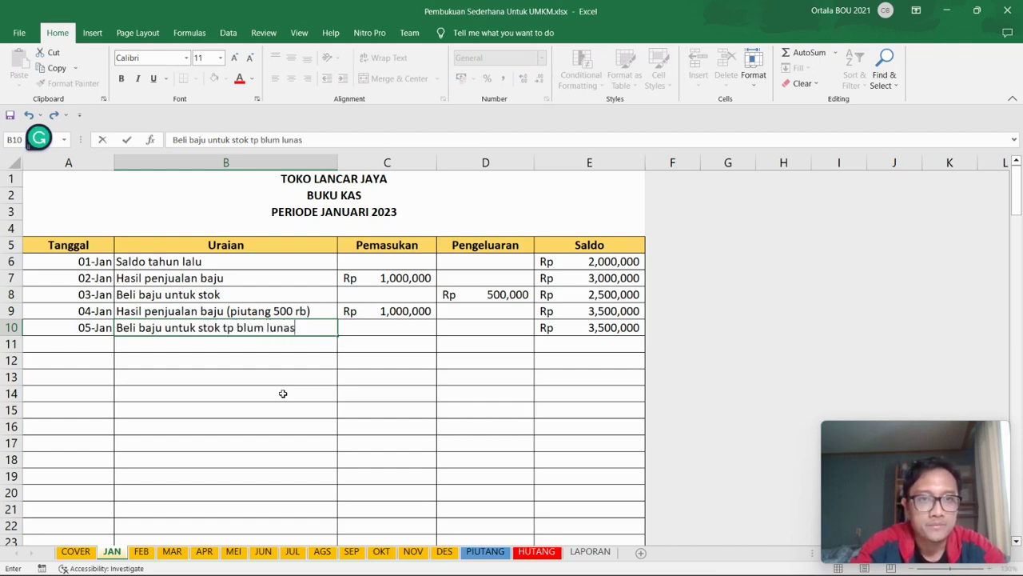
Step: Enter 5000000 as the Pengeluaran of the 5 Jan stock purchase on the JAN sheet
key("Tab")
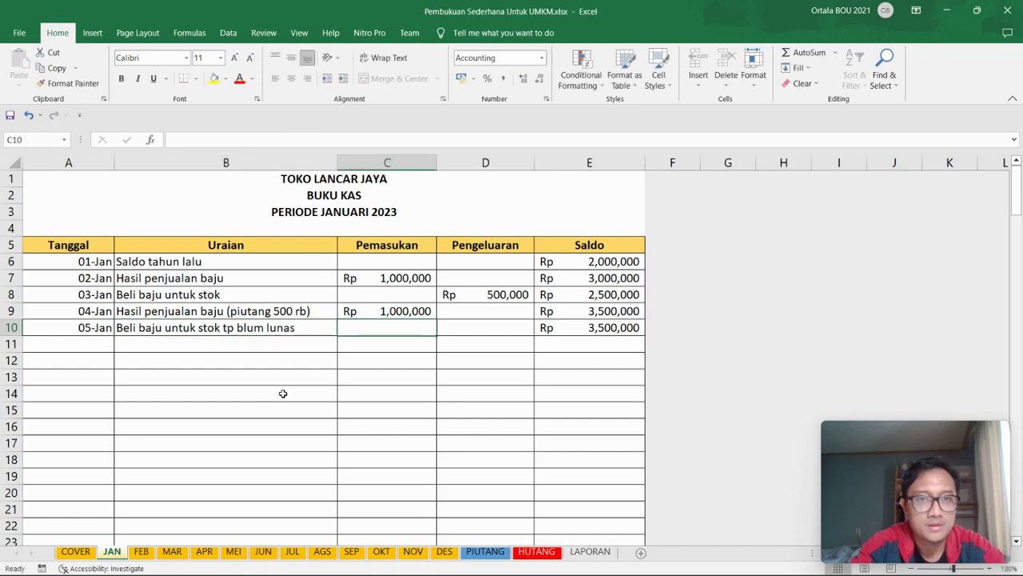
key("Tab")
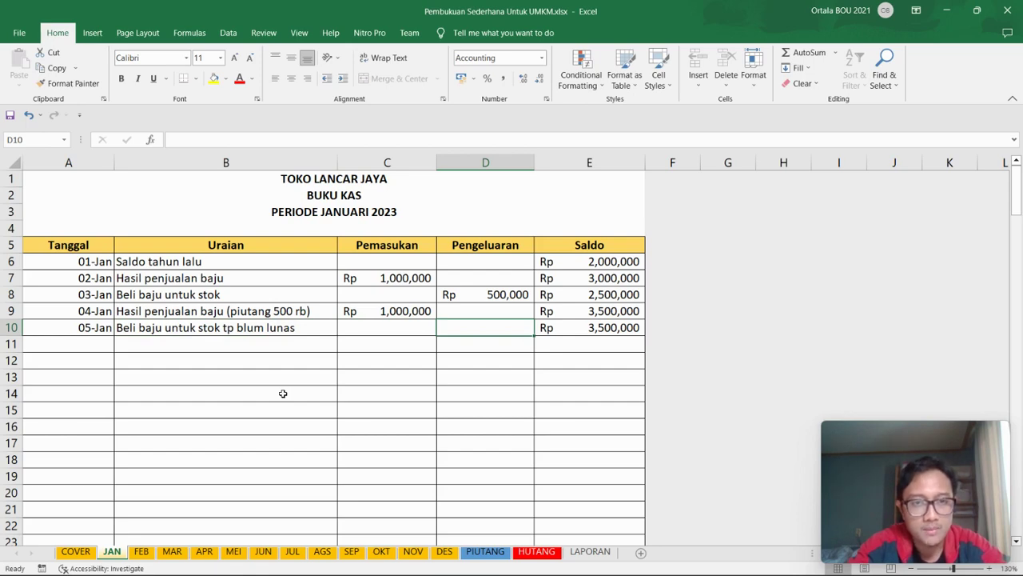
type("5000000")
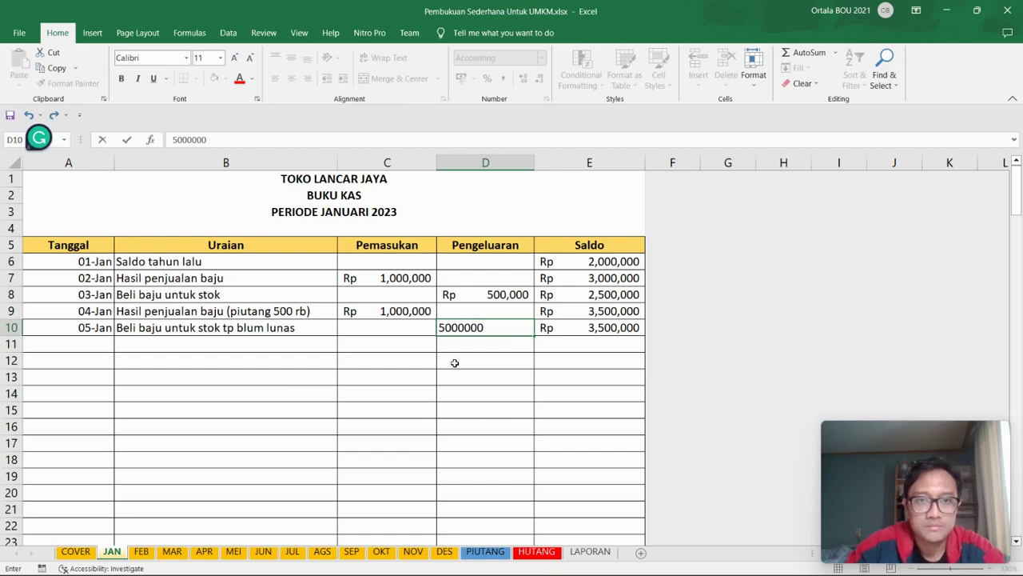
key("Return")
Step: Correct the Pengeluaran of the 5 Jan stock purchase to 500000
left_click(493, 327)
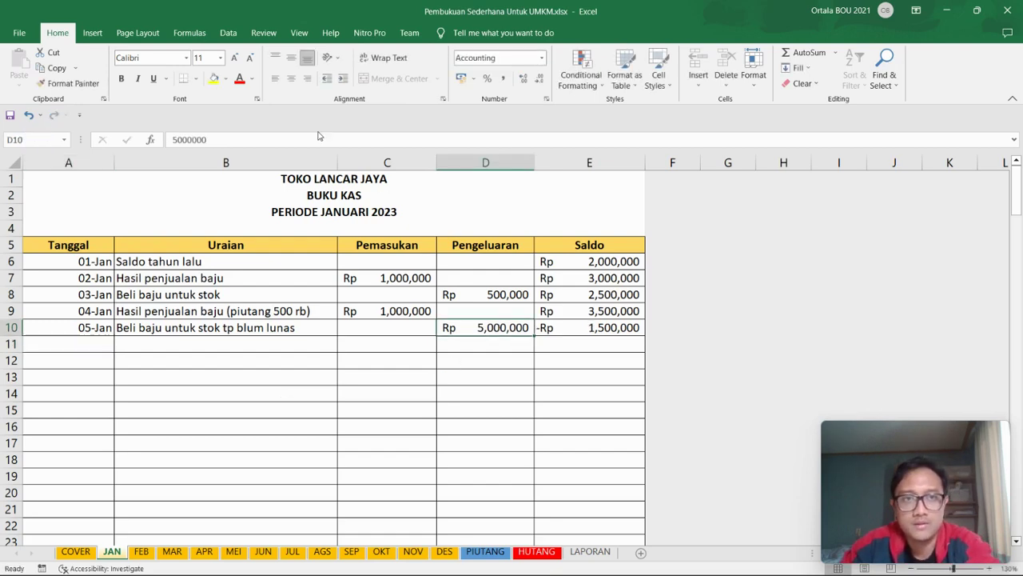
left_click(320, 142)
key("BackSpace")
left_click(345, 372)
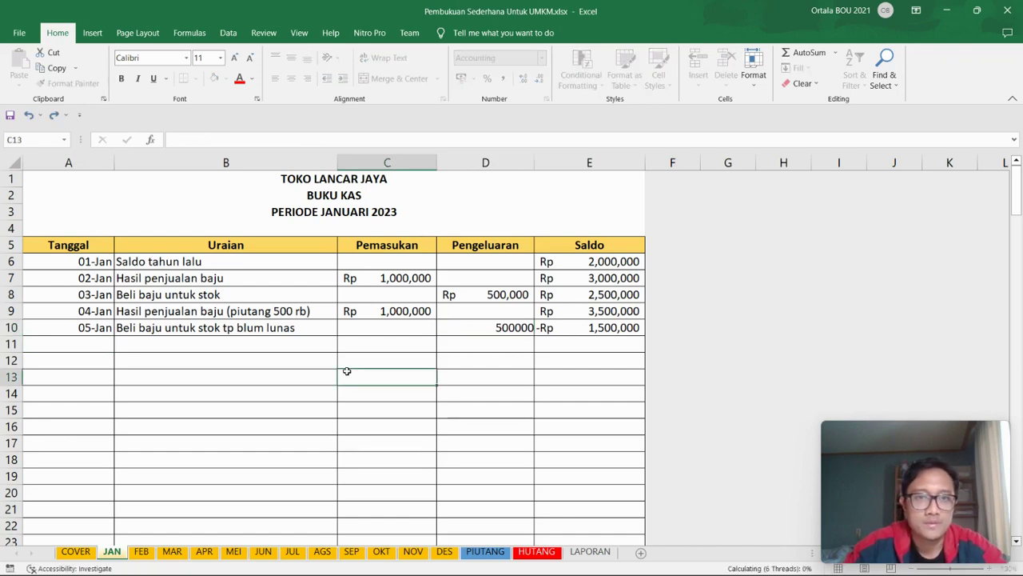
left_click(506, 332)
left_click(508, 367)
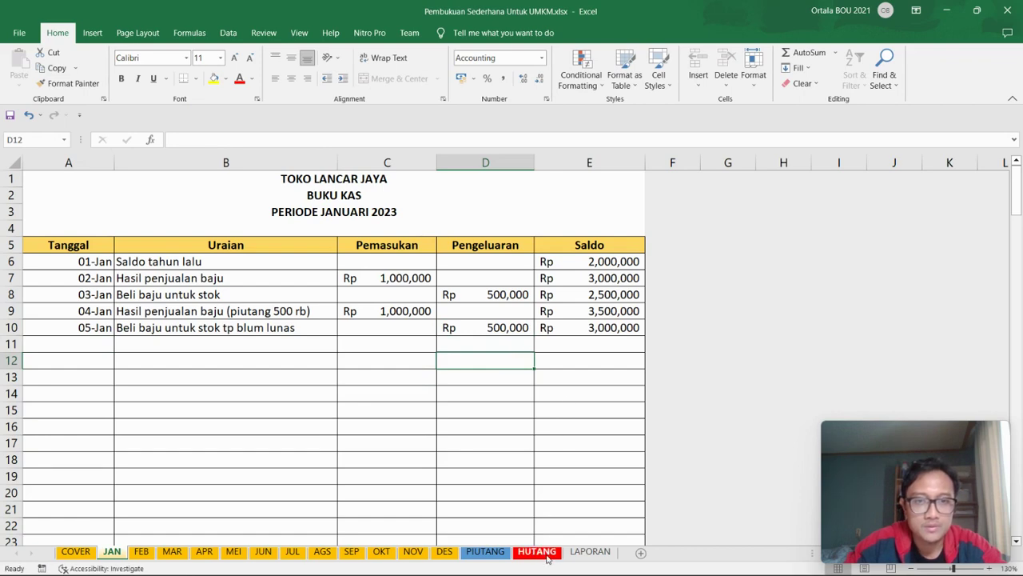
Step: In row 5 of the HUTANG sheet, enter the date 5 Jan and the description "Hutang beli stok baju"
left_click(547, 555)
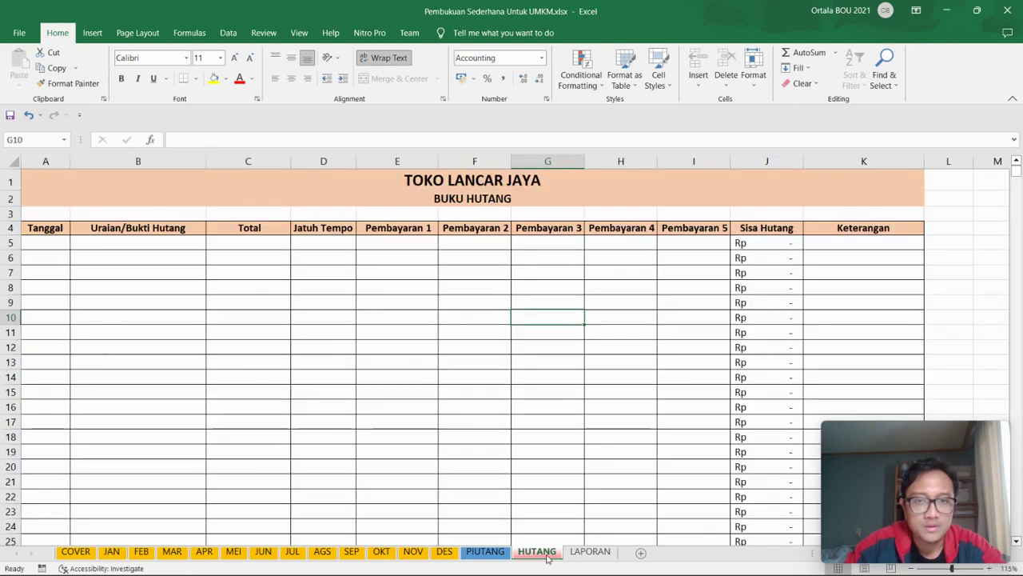
left_click(114, 556)
left_click(546, 554)
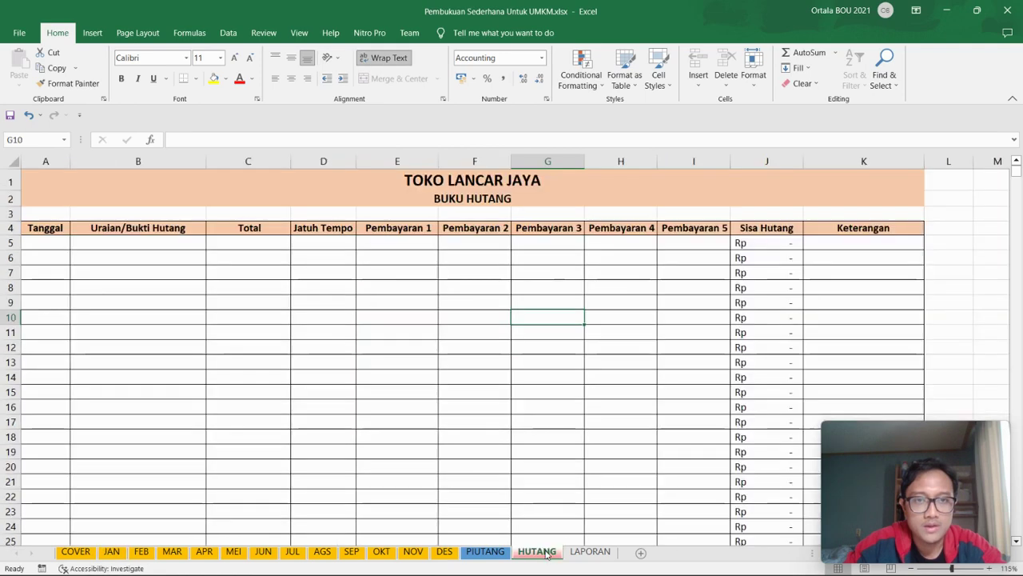
left_click(56, 245)
type("5 jan")
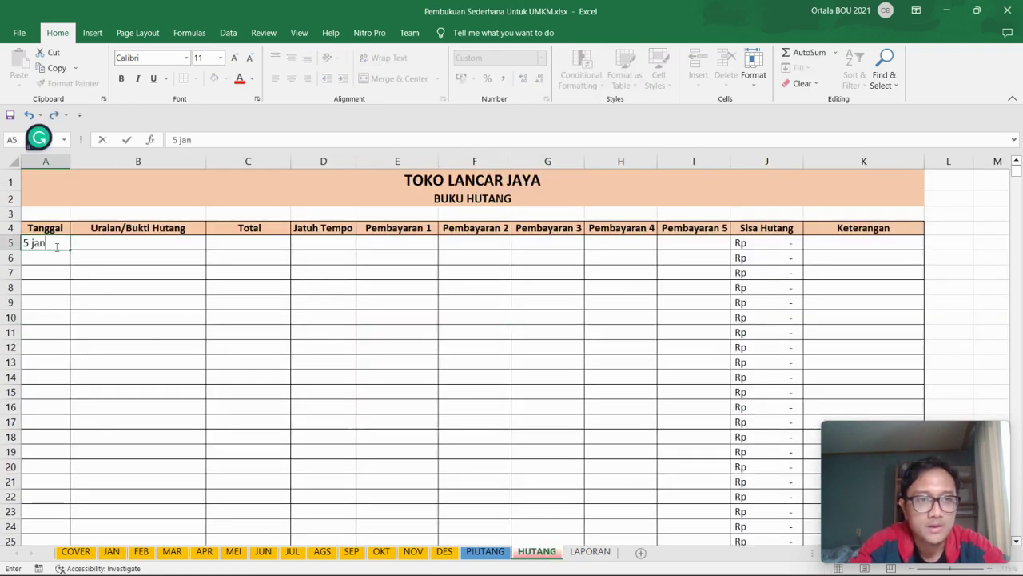
key("Tab")
type("Hutang ")
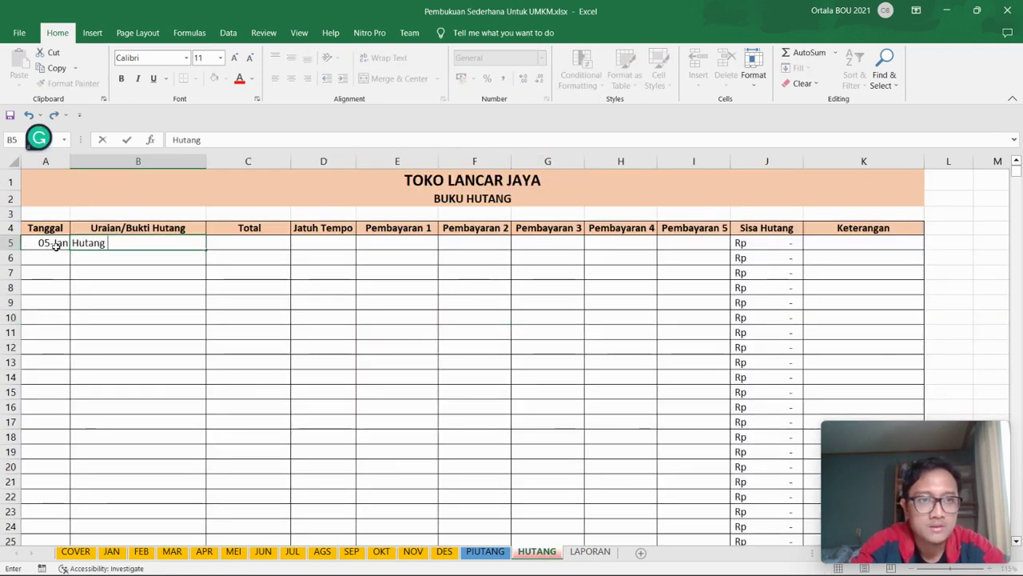
type("beli sto")
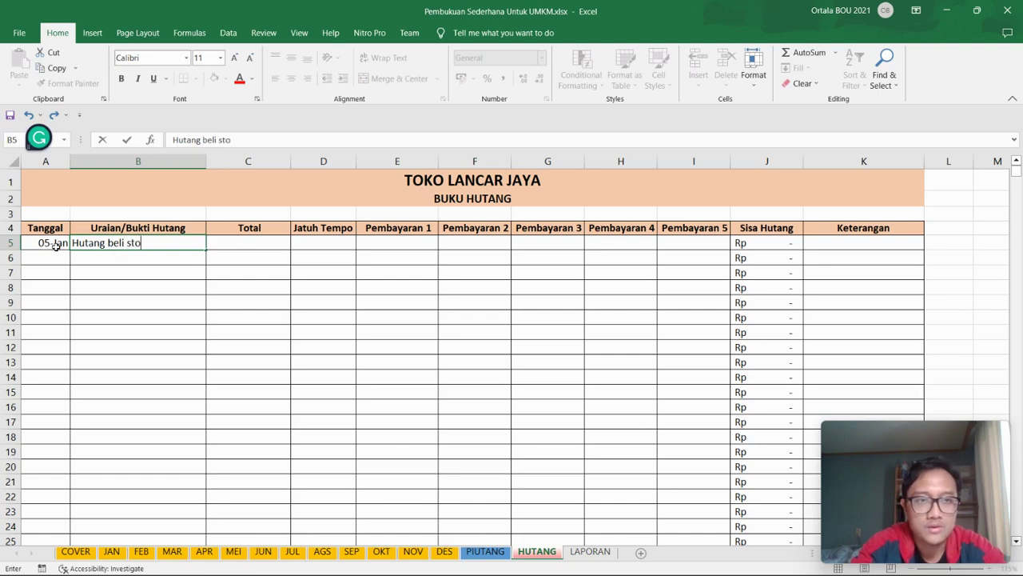
type("k baju")
key("Tab")
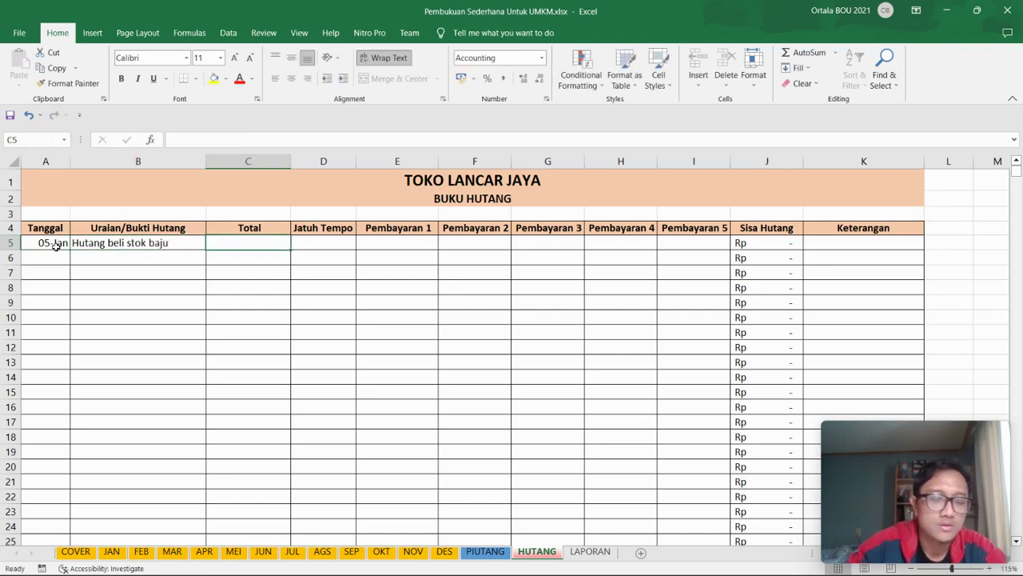
Step: Complete the 5 Jan payable with Total 1000000, Jatuh Tempo 10 Jan and Pembayaran 1 of 500000
type("1,000,00")
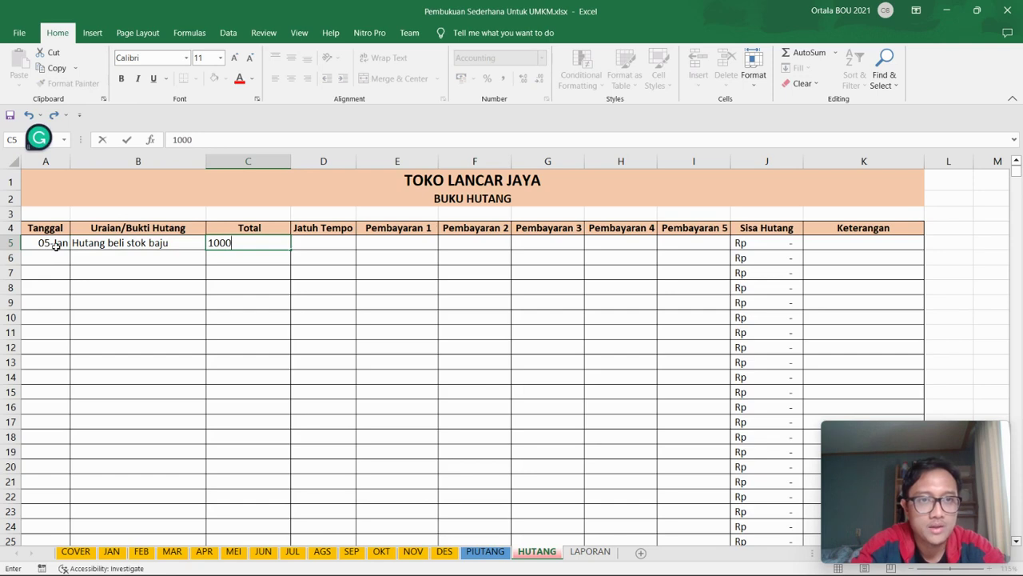
type("0")
key("Tab")
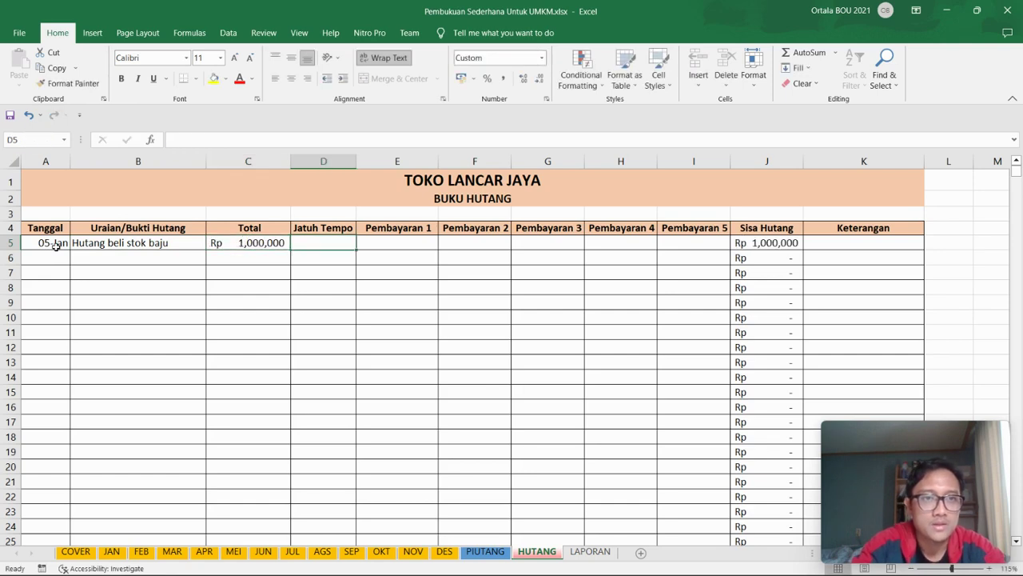
type("10 jan")
key("Tab")
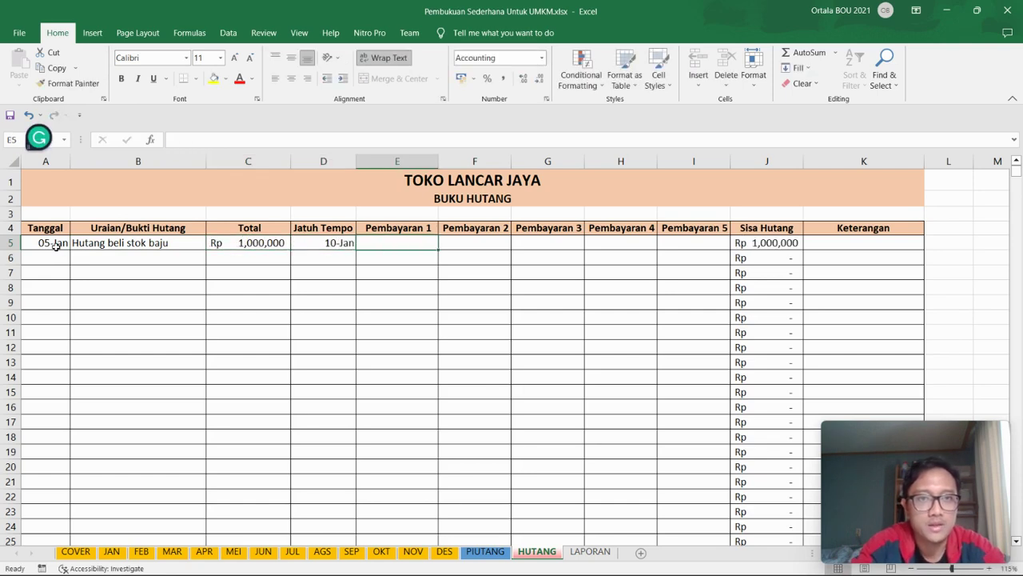
type("500000")
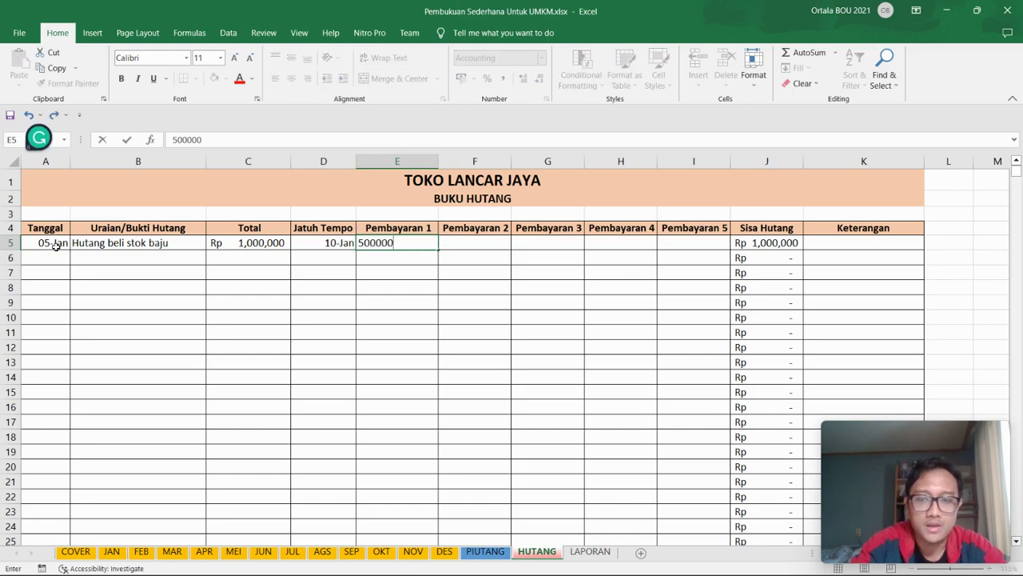
key("Return")
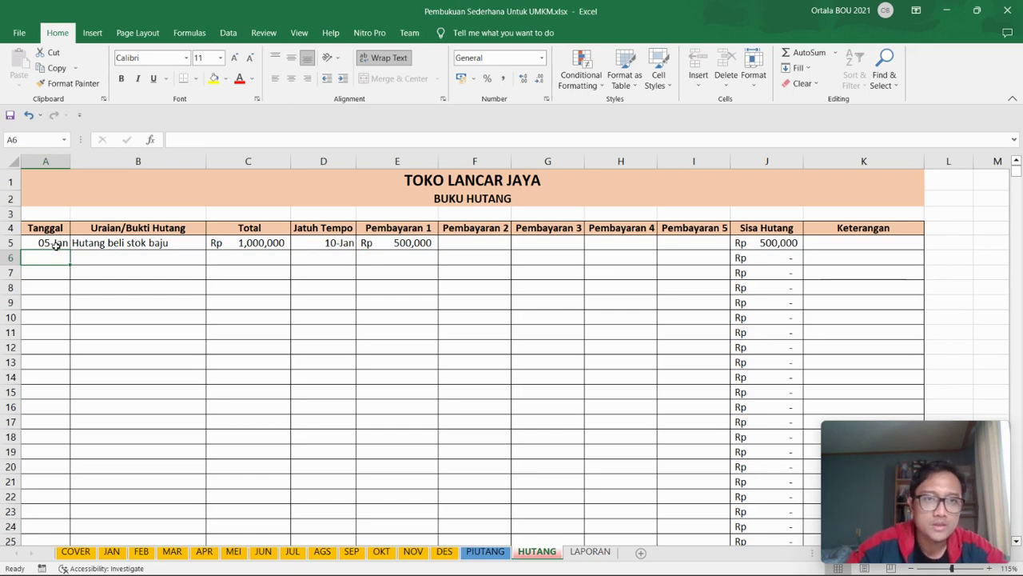
Step: Review the sample entries on the JAN, PIUTANG and HUTANG sheets
left_click(72, 554)
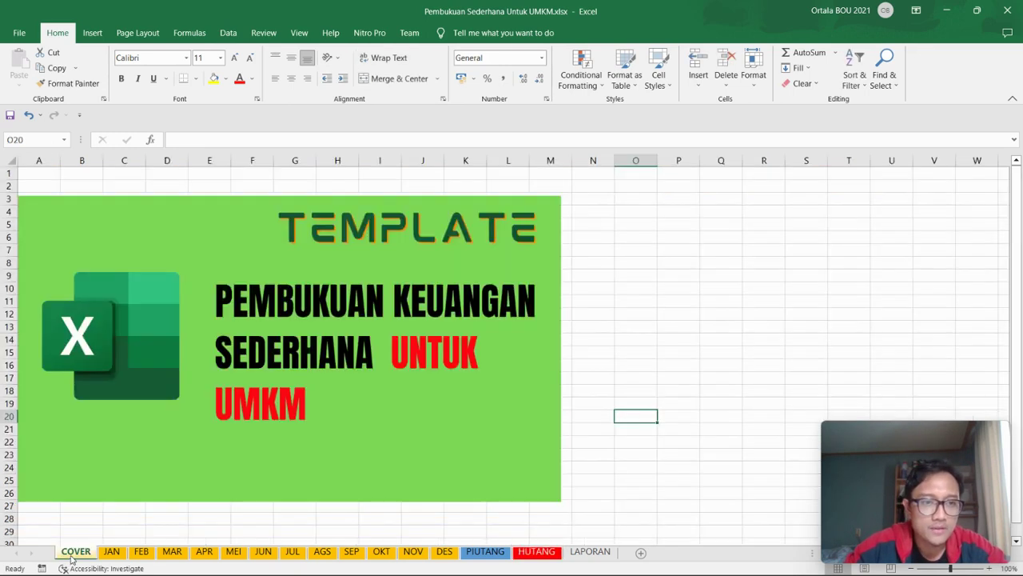
left_click(111, 551)
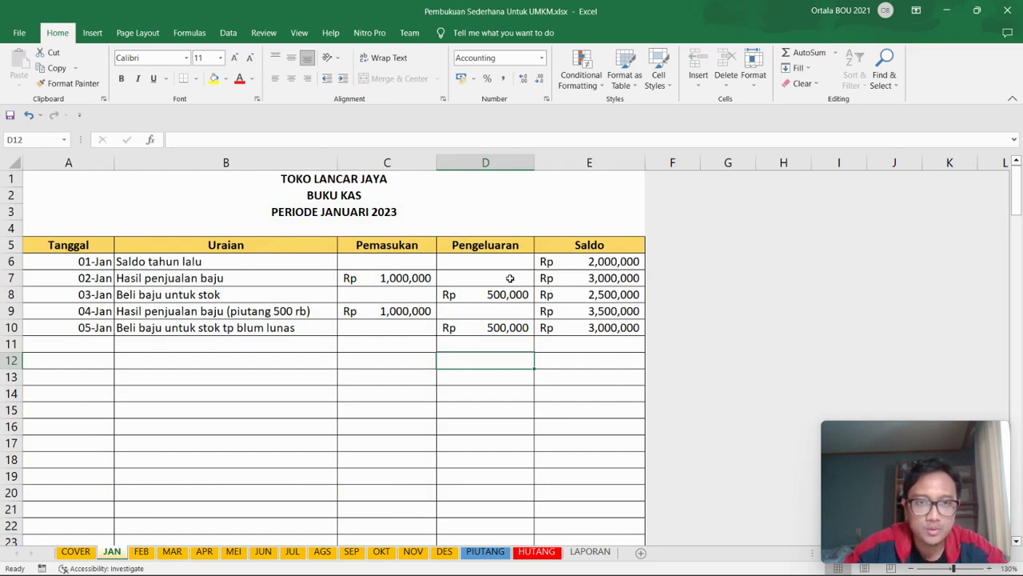
left_click(485, 552)
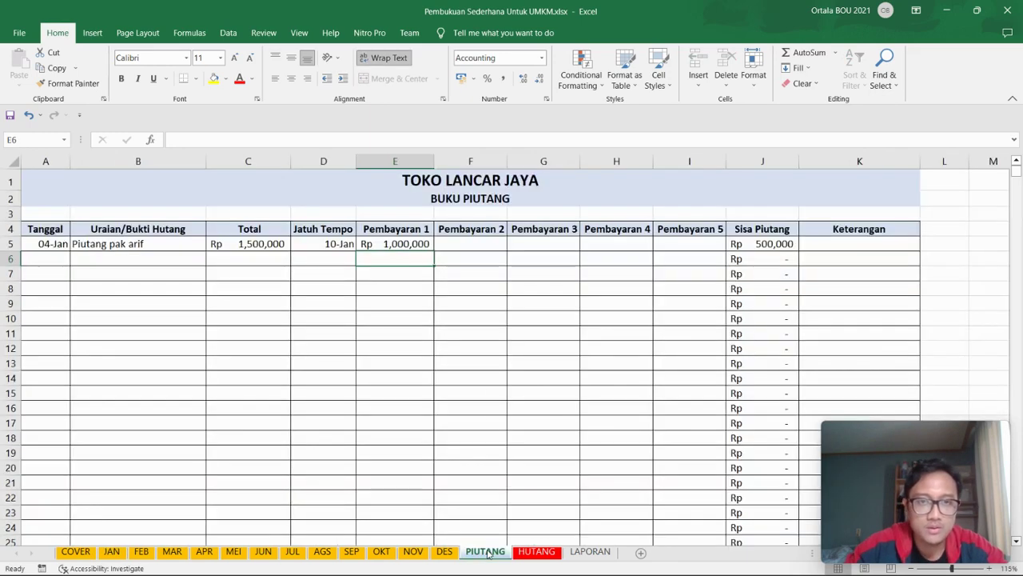
left_click(537, 554)
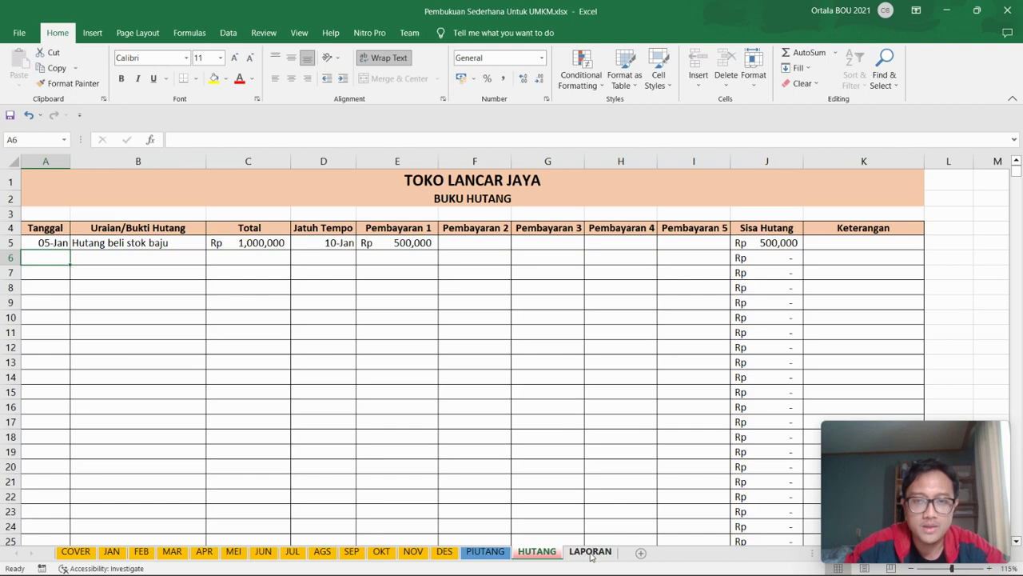
Step: Examine the LAPORAN sheet's January income and expense, balance summary, Sisa Piutang and Sisa Hutang cells, and the chart
left_click(590, 553)
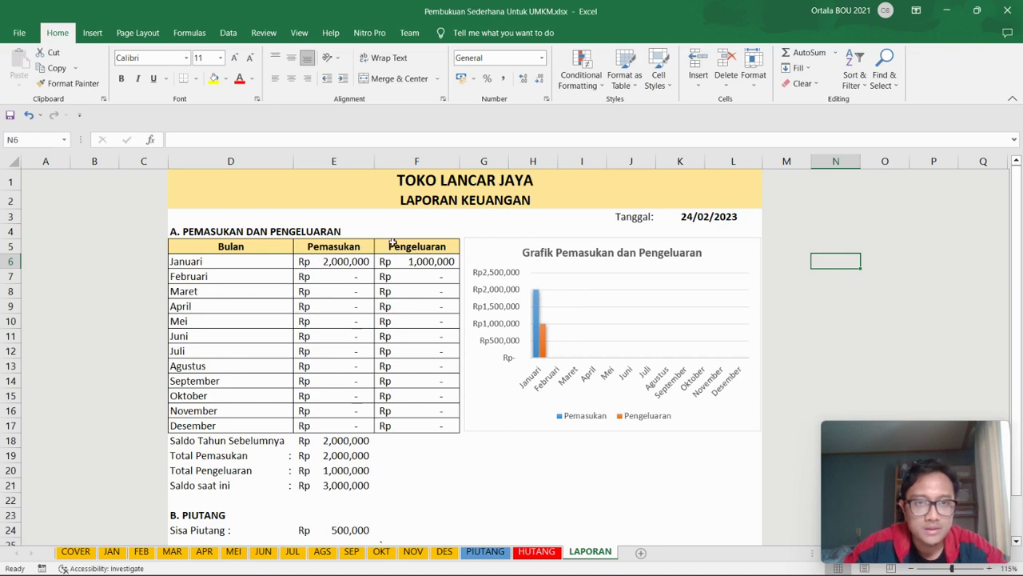
left_click(351, 261)
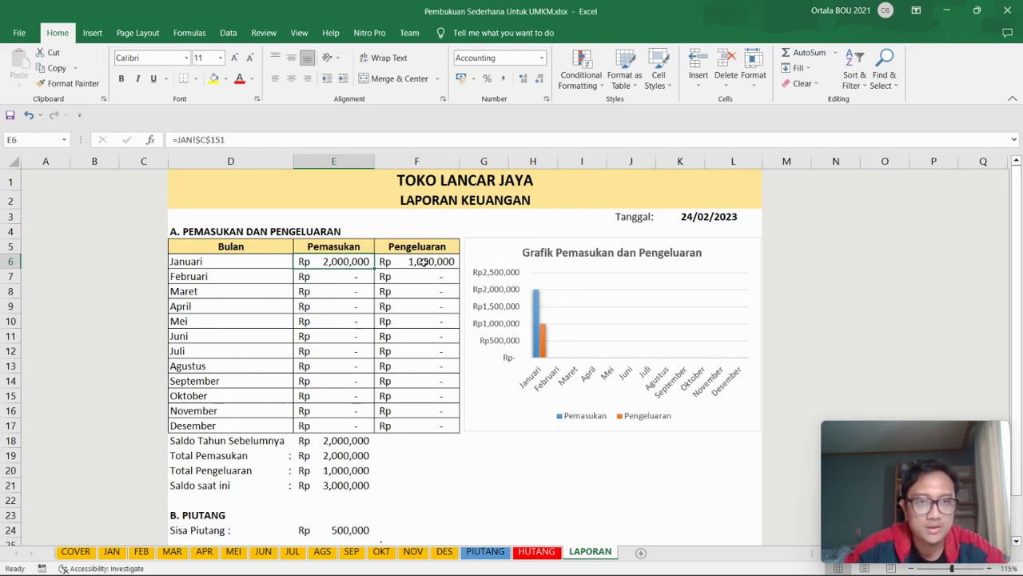
left_click(343, 441)
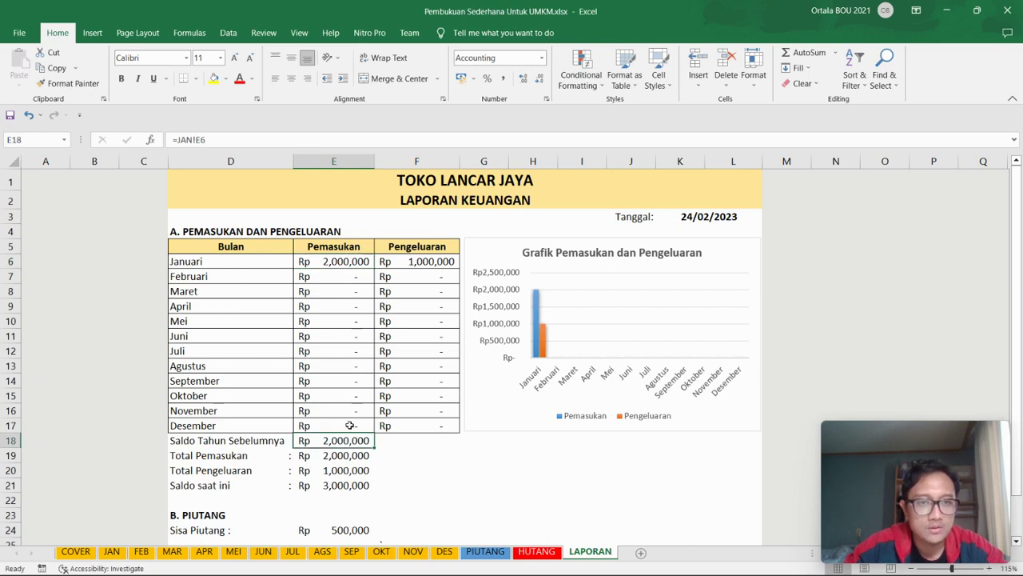
left_click(342, 457)
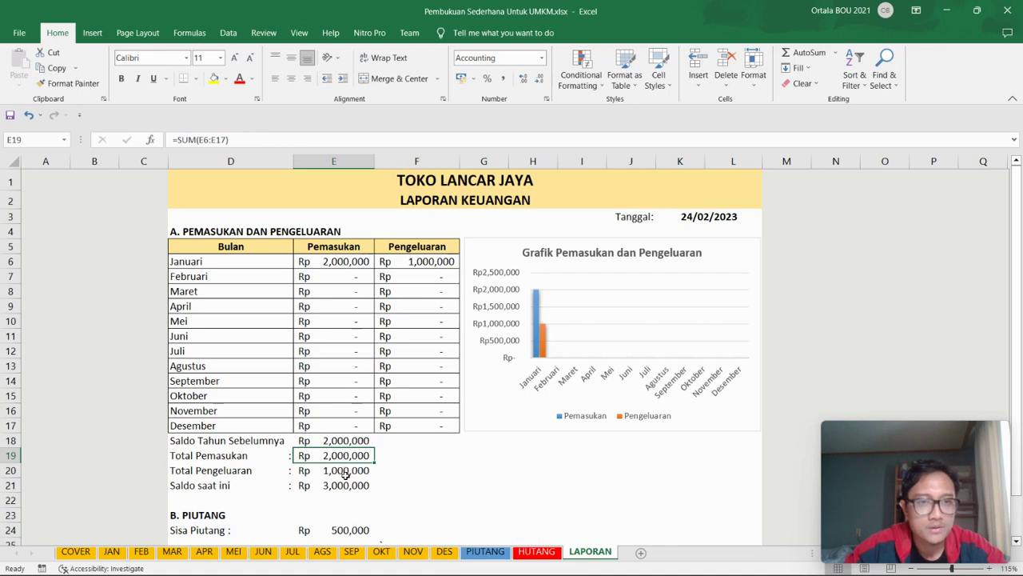
left_click(344, 474)
scroll(344, 473, "down", 1)
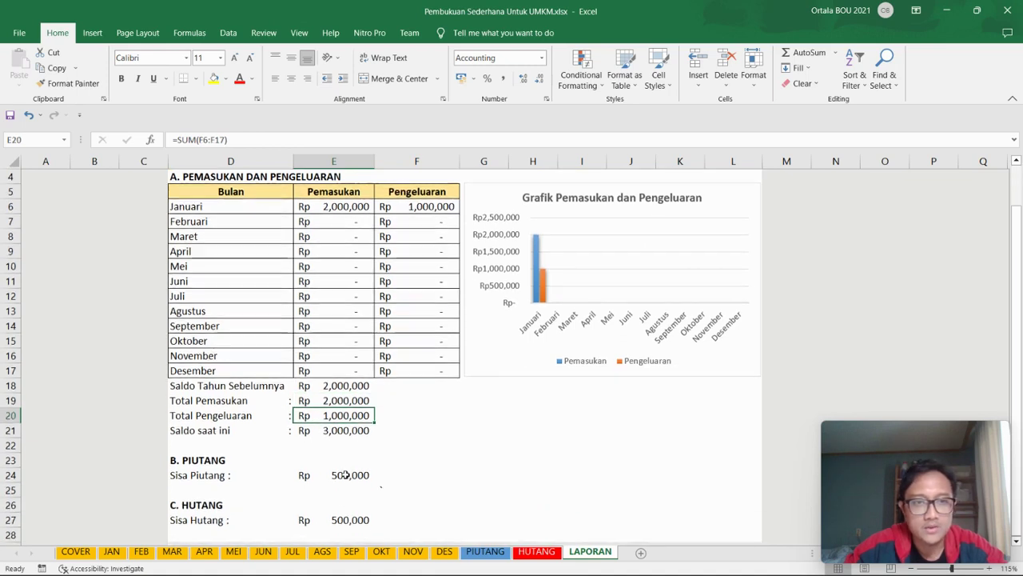
left_click(349, 431)
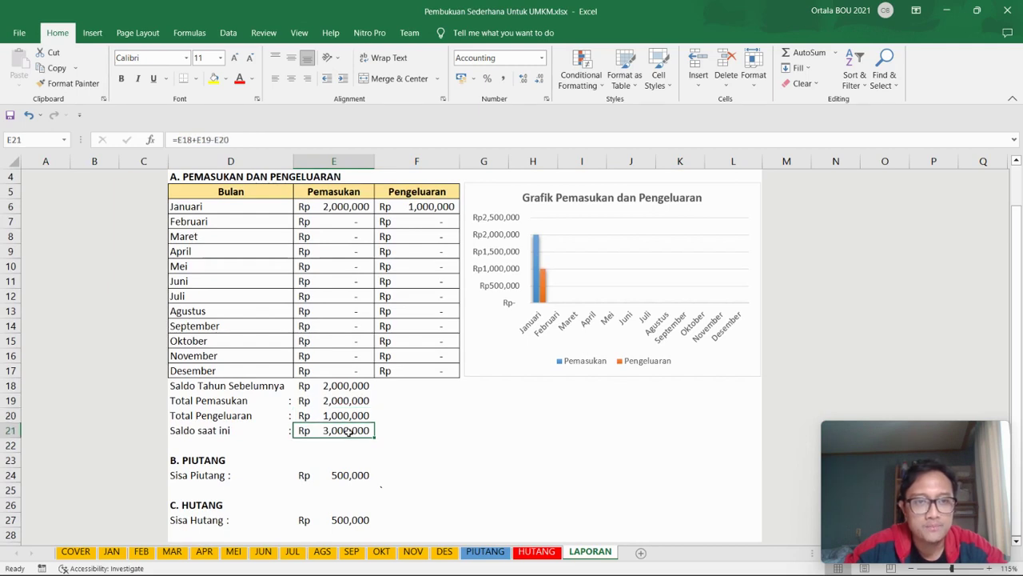
scroll(349, 432, "down", 1)
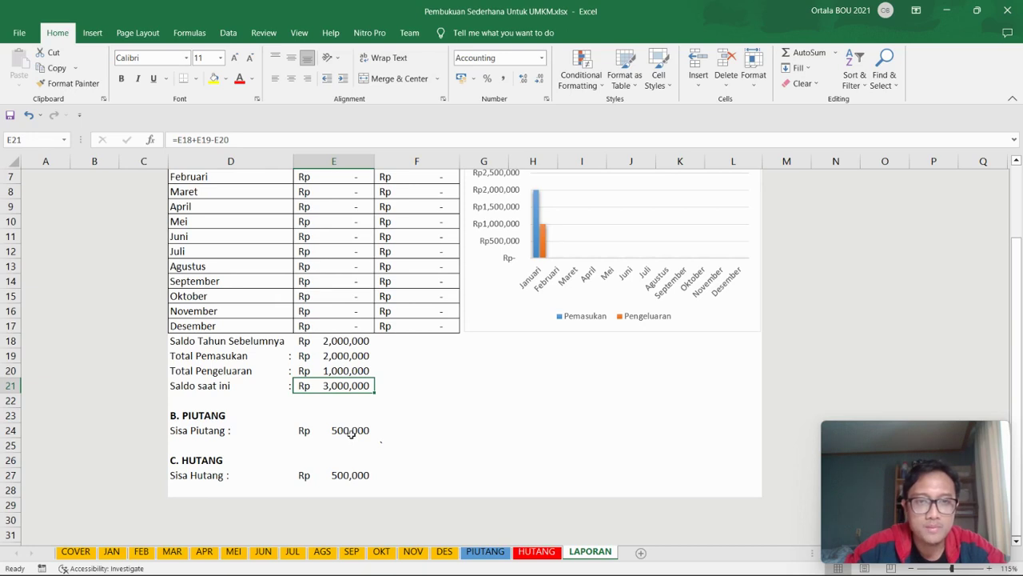
left_click(352, 433)
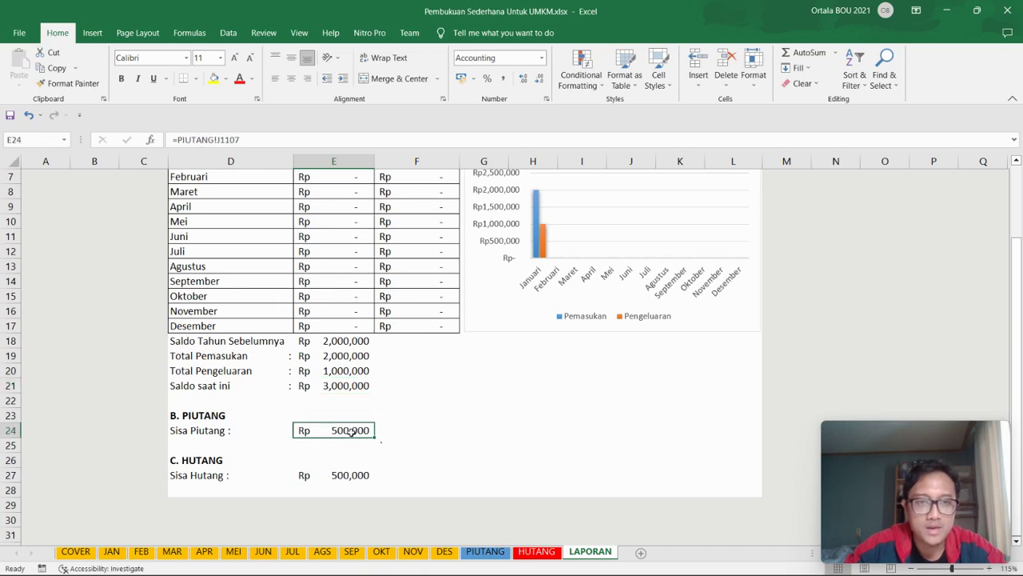
left_click(349, 475)
scroll(583, 453, "up", 2)
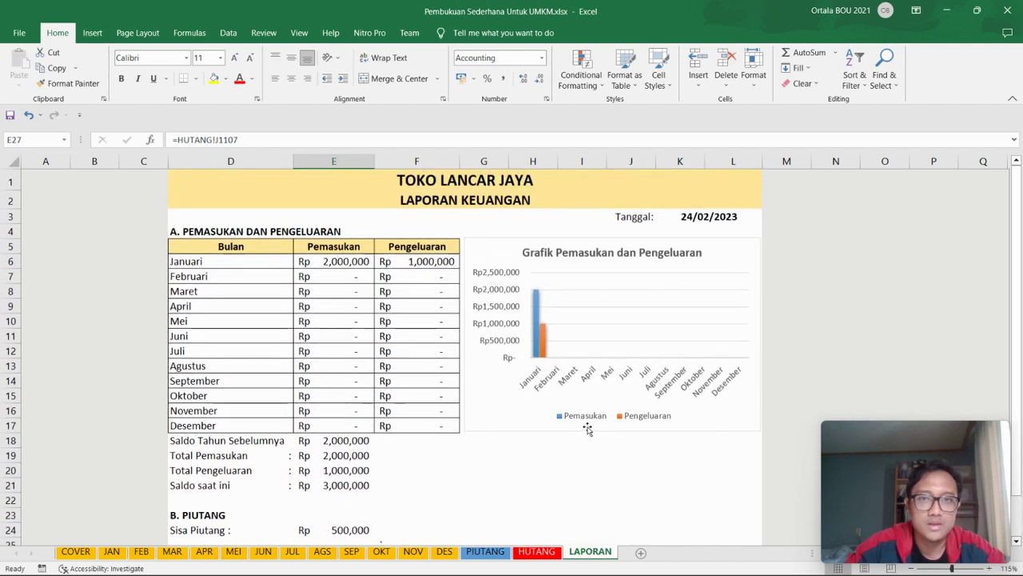